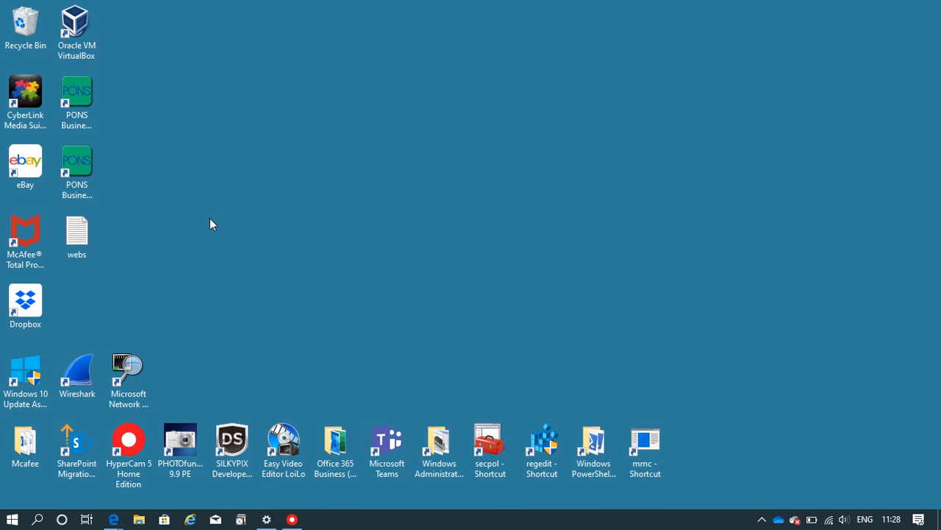
- Open Control Panel's User Accounts category, then bring the Edge Google window forward
{"action": "left_click", "coordinate": [39, 520]}
{"action": "type", "text": "con"}
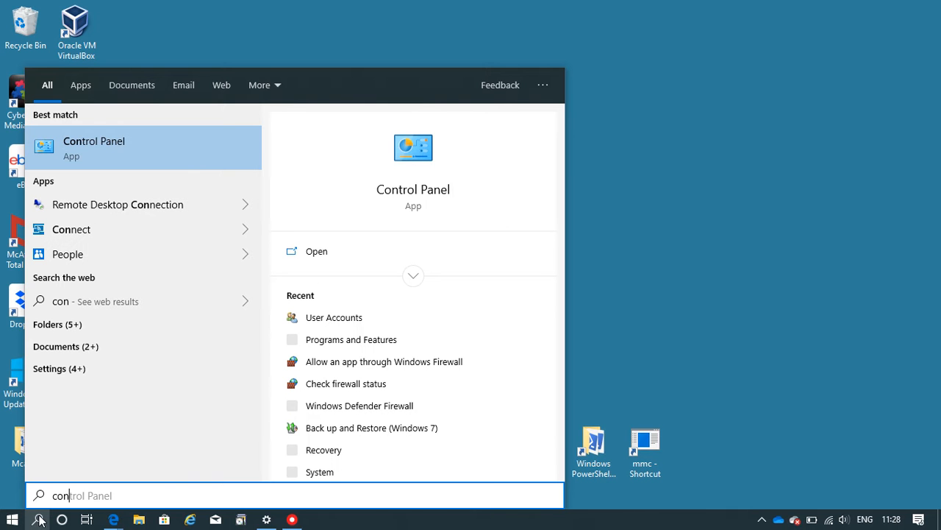
{"action": "left_click", "coordinate": [151, 150]}
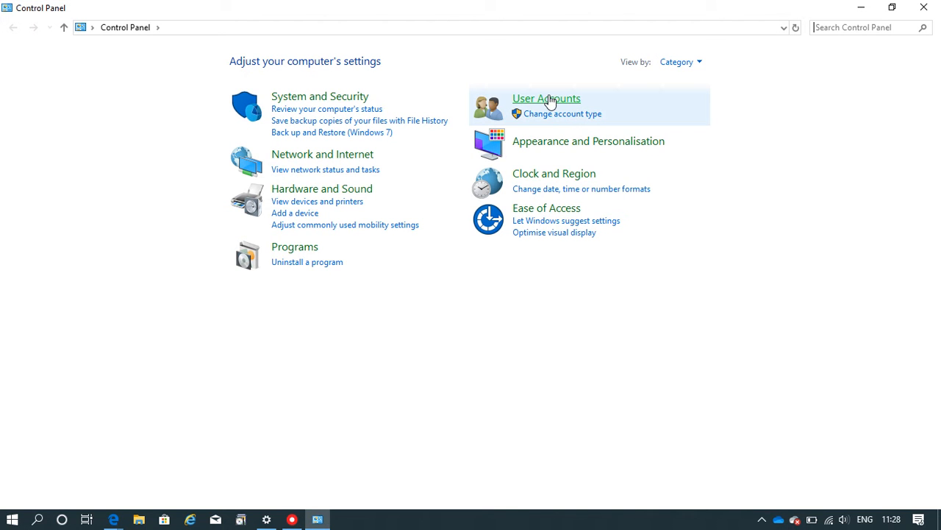
{"action": "left_click", "coordinate": [546, 99]}
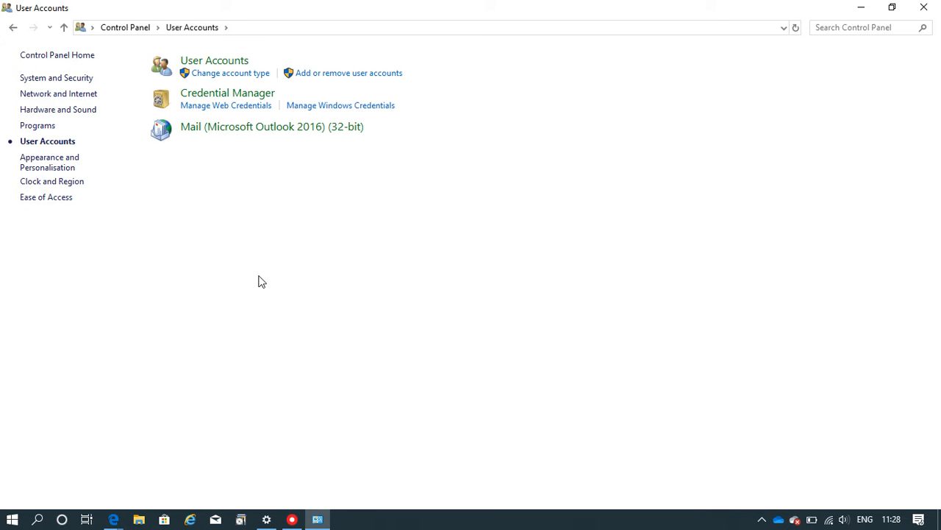
{"action": "left_click", "coordinate": [114, 519]}
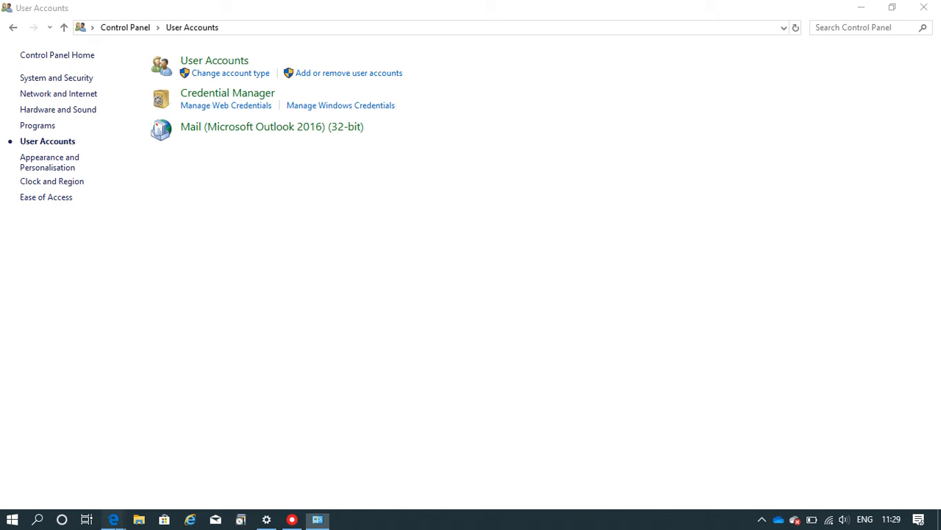
{"action": "left_click", "coordinate": [89, 471]}
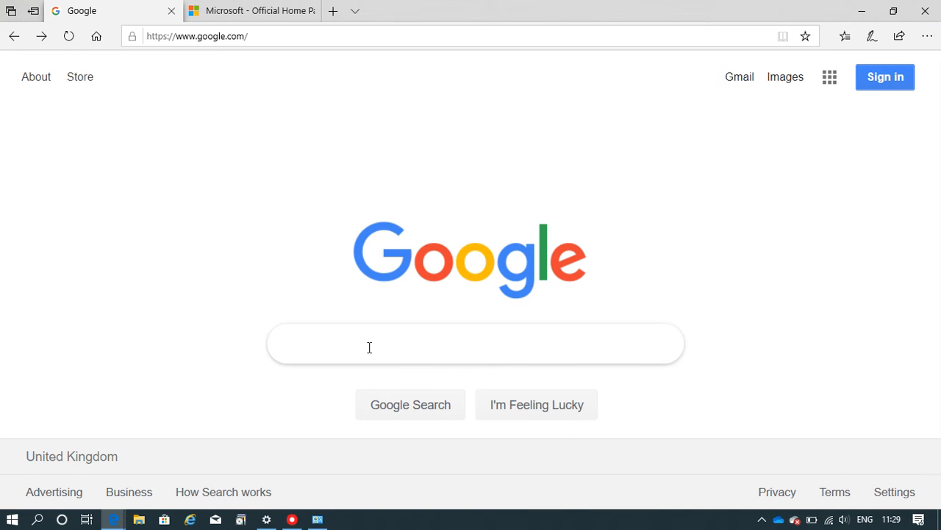
- Search Google for 'outlook live com' and open the Outlook.com result
{"action": "type", "text": "outlo"}
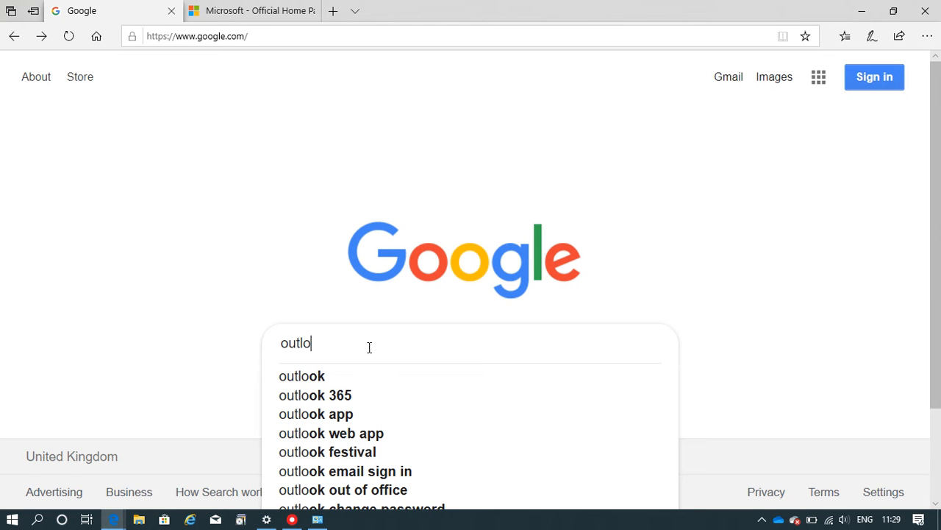
{"action": "type", "text": "ok "}
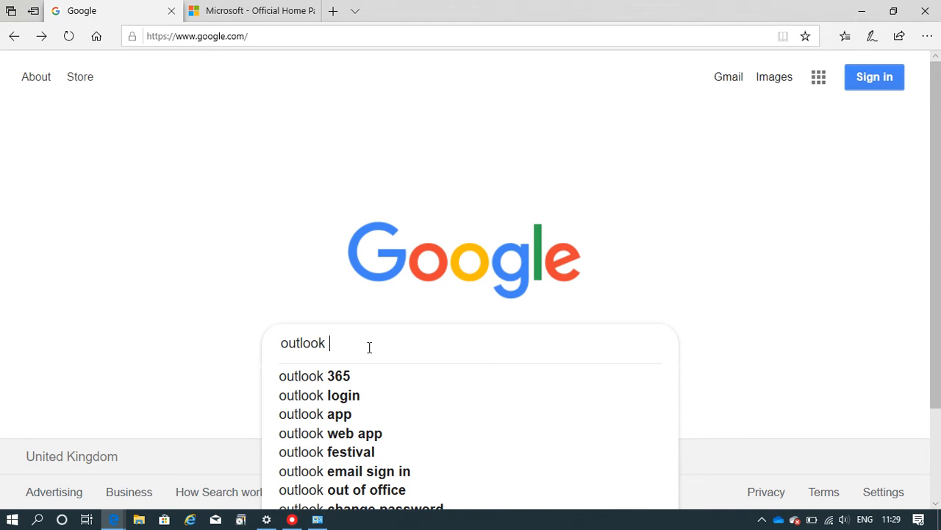
{"action": "type", "text": "live com"}
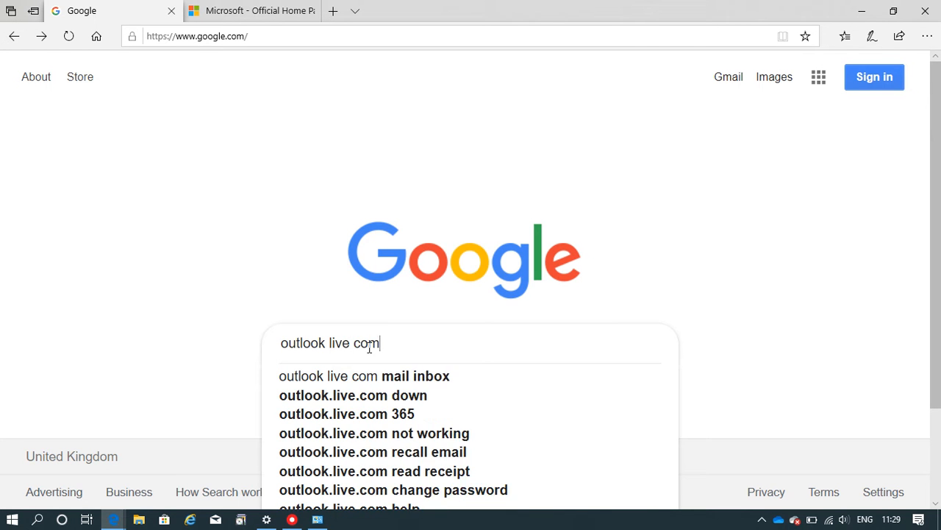
{"action": "key", "text": "Return"}
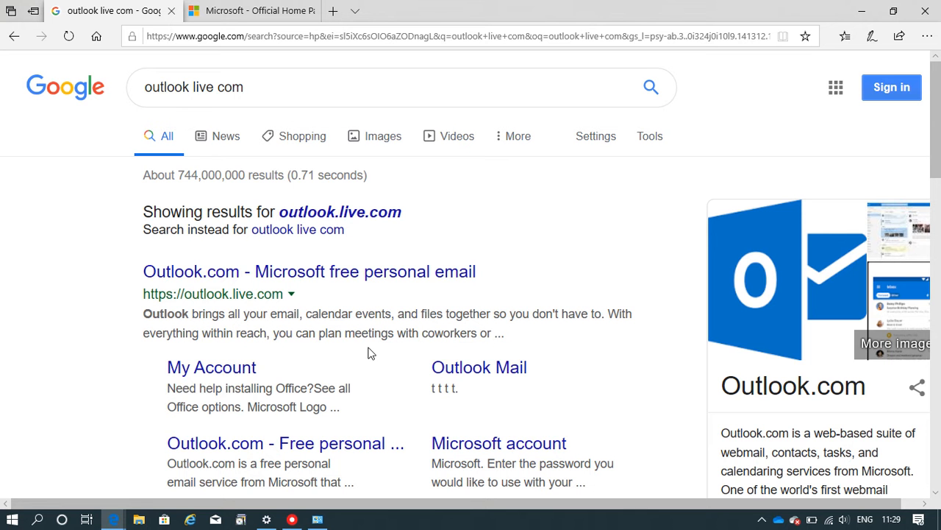
{"action": "left_click", "coordinate": [279, 280]}
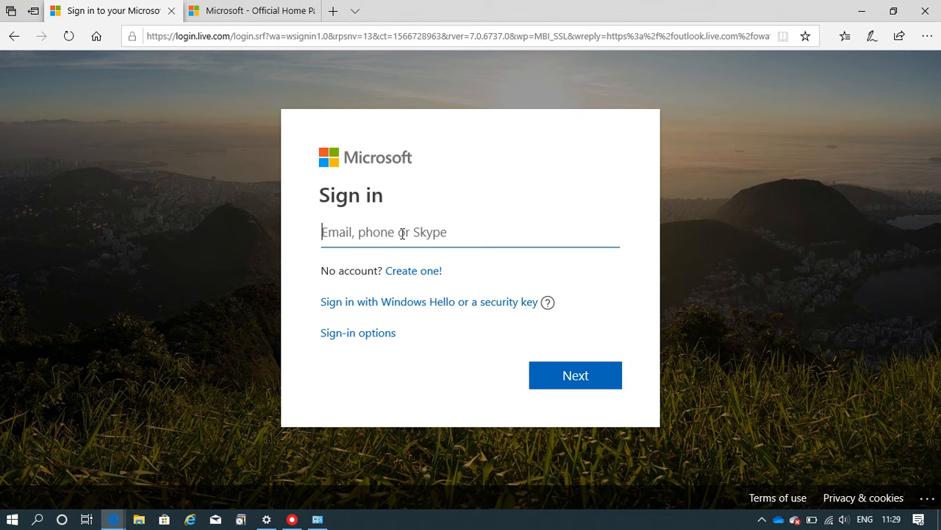
{"action": "left_click", "coordinate": [408, 272]}
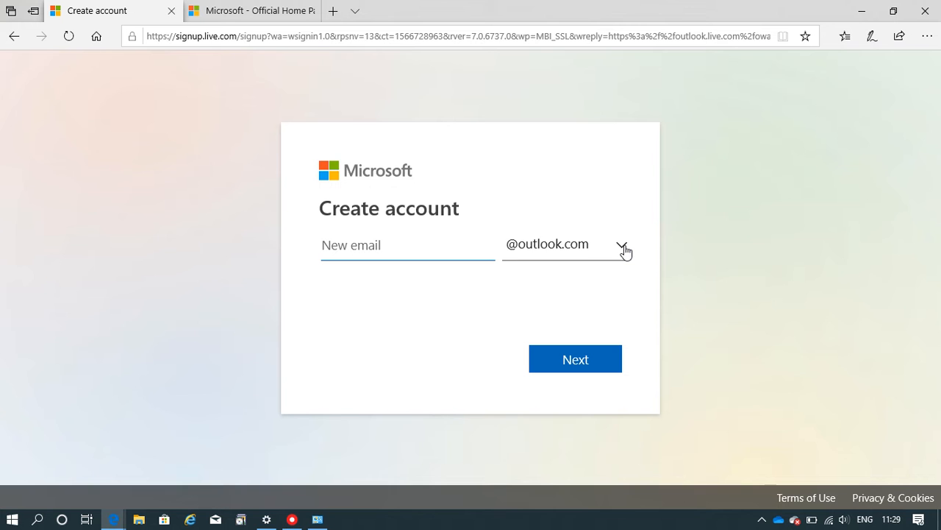
{"action": "left_click", "coordinate": [623, 250]}
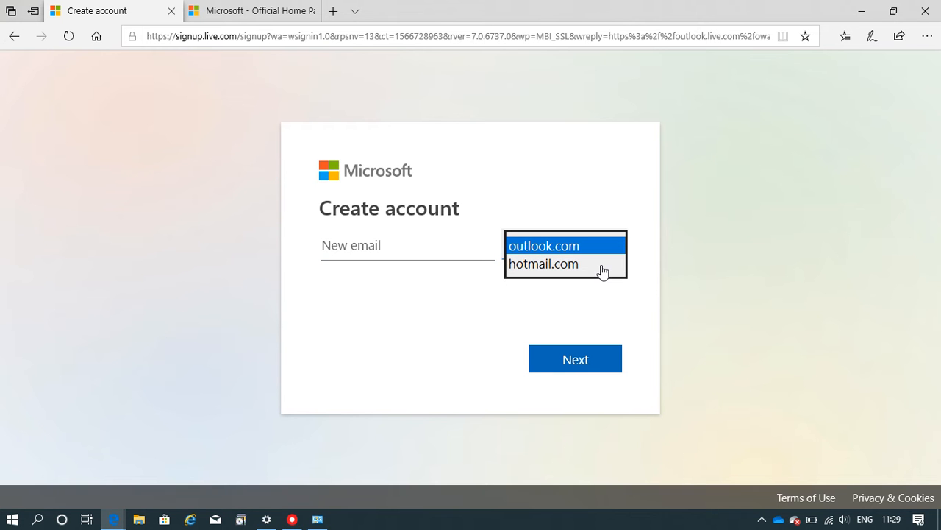
{"action": "left_click", "coordinate": [570, 156]}
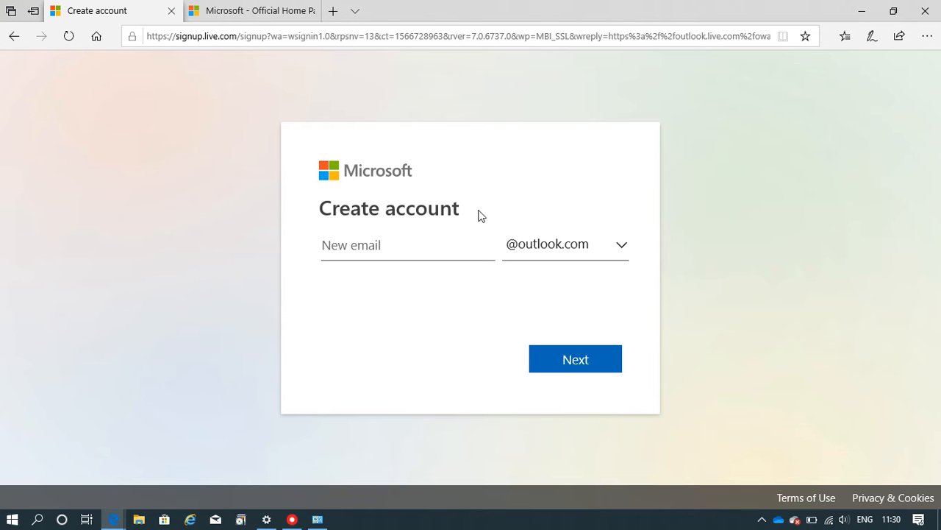
- Enter the desired new email name and check whether it is available
{"action": "left_click", "coordinate": [419, 245]}
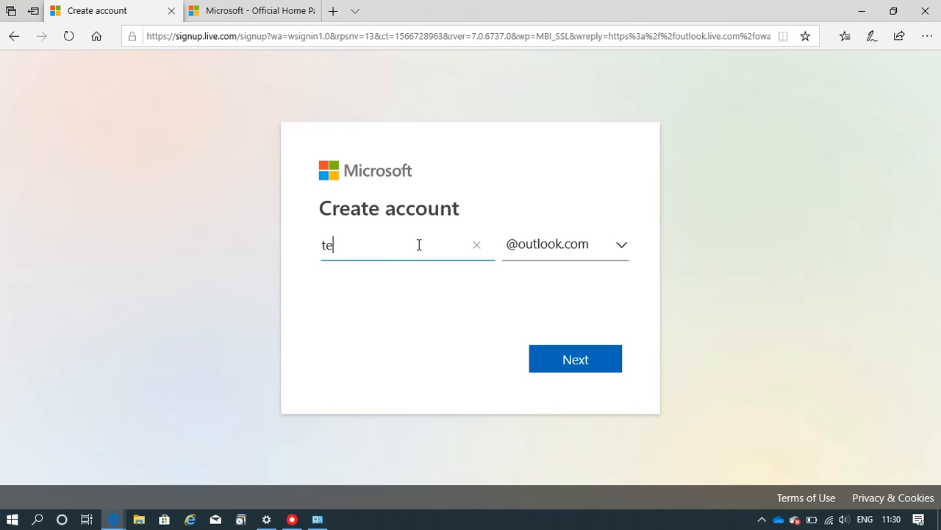
{"action": "key", "text": "Left"}
{"action": "key", "text": "Left"}
{"action": "key", "text": "Left"}
{"action": "key", "text": "Left"}
{"action": "key", "text": "Right"}
{"action": "key", "text": "Right"}
{"action": "key", "text": "Right"}
{"action": "key", "text": "Right"}
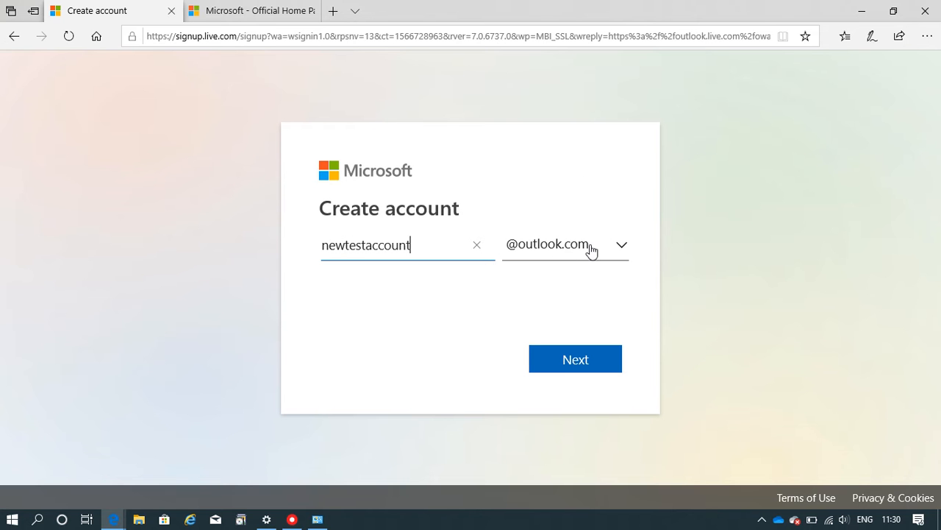
{"action": "left_click", "coordinate": [559, 357]}
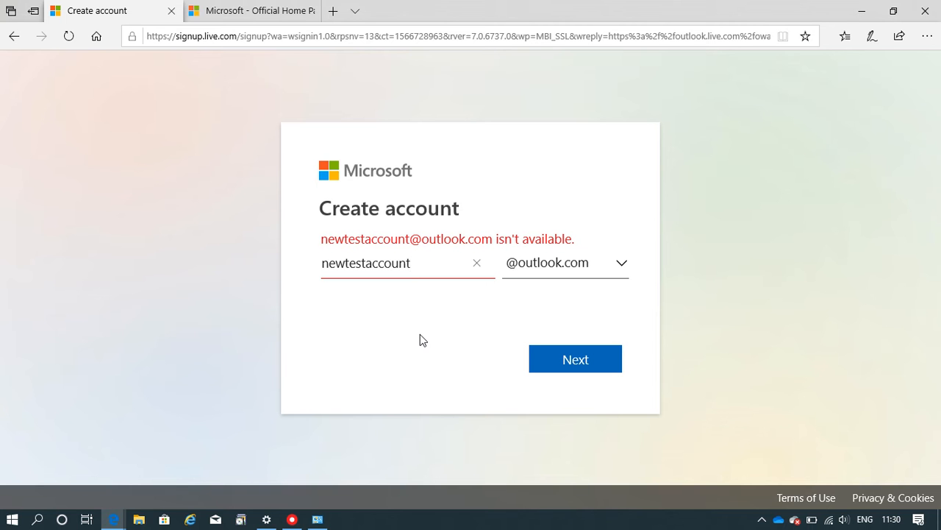
{"action": "key", "text": "BackSpace"}
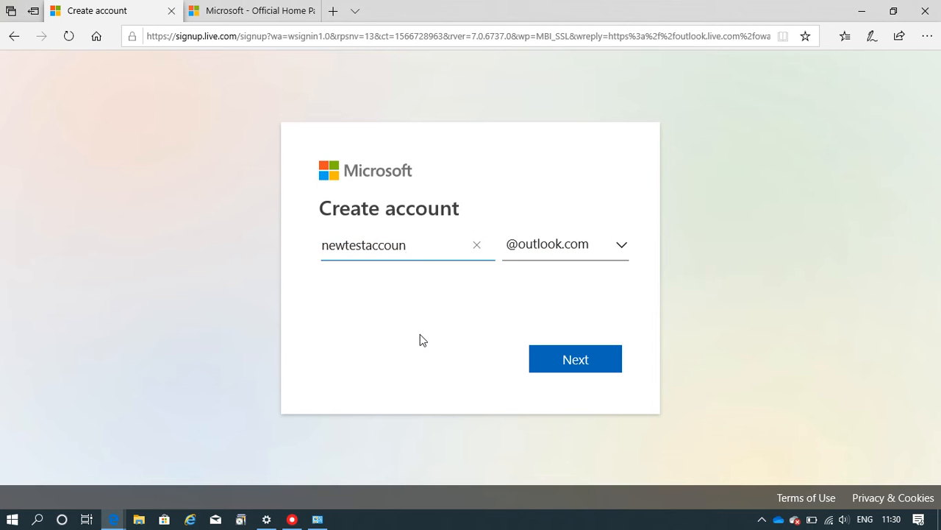
{"action": "type", "text": "1"}
{"action": "left_click", "coordinate": [535, 307]}
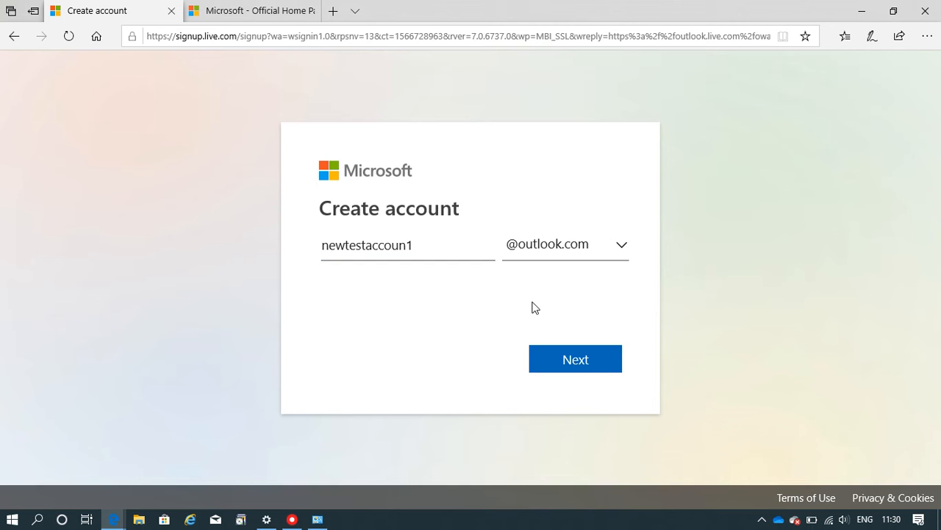
{"action": "left_click", "coordinate": [578, 362]}
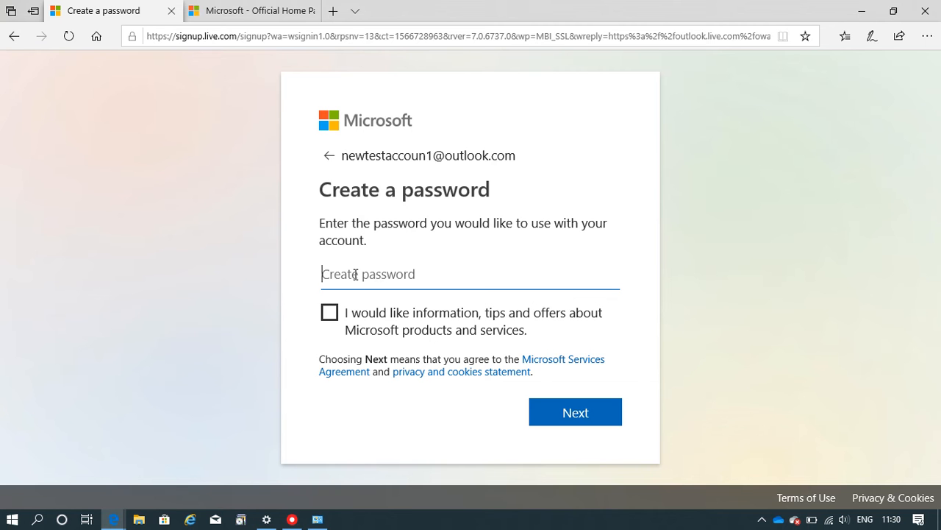
- Set the account password, replacing the rejected first attempt with a longer one
{"action": "type", "text": "a******"}
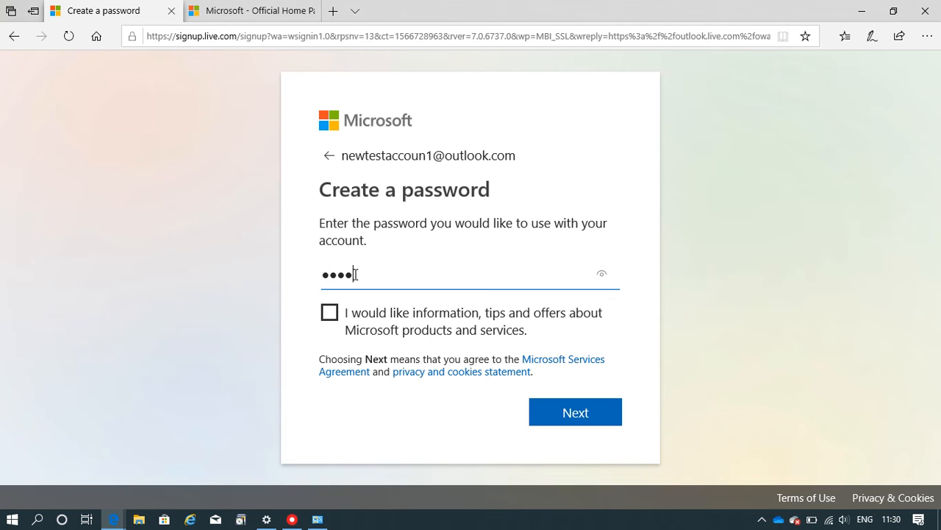
{"action": "type", "text": "*"}
{"action": "left_click", "coordinate": [548, 412]}
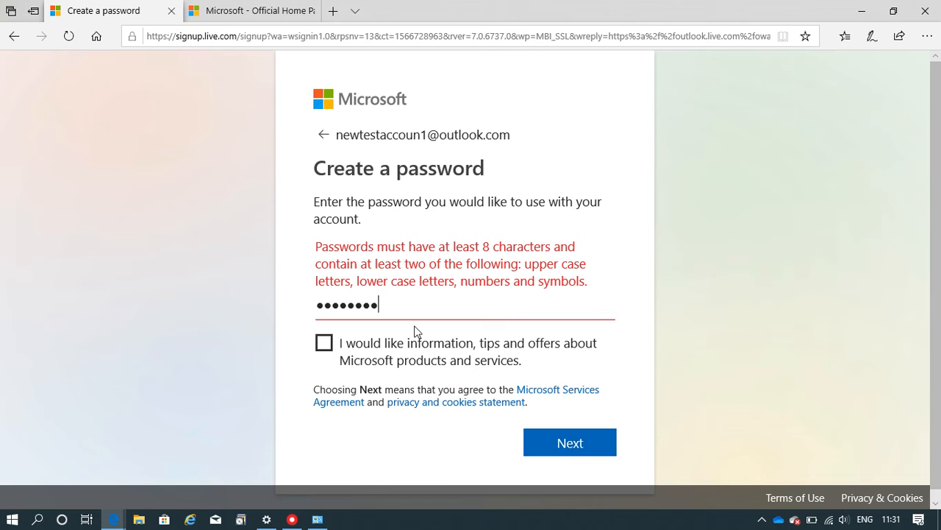
{"action": "key", "text": "ctrl+a"}
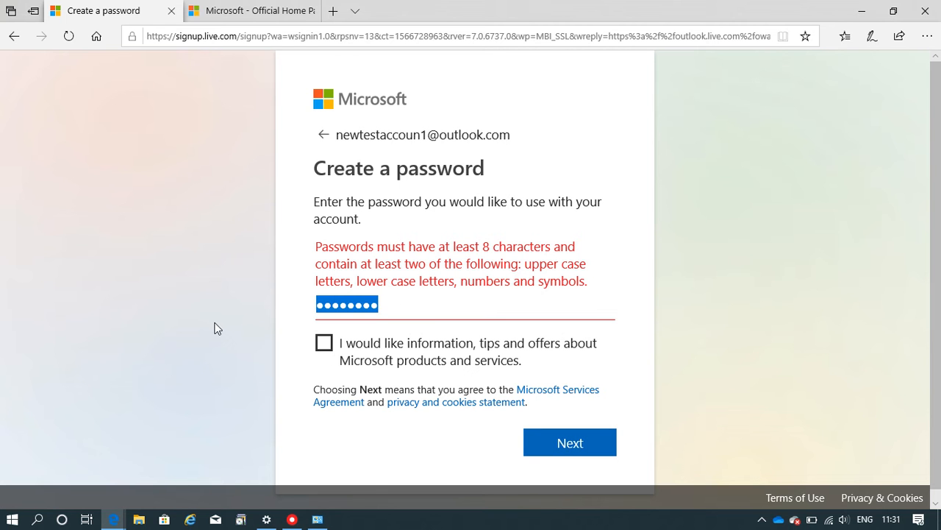
{"action": "type", "text": "•••••"}
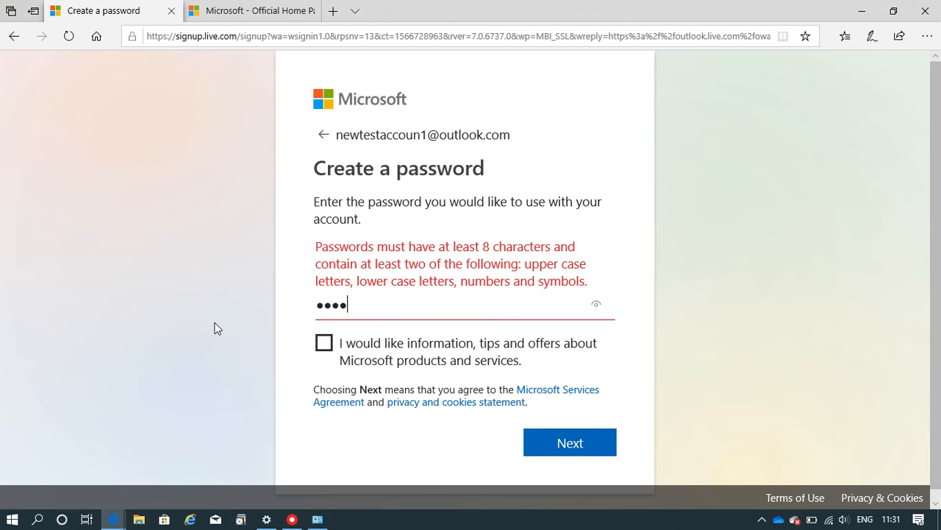
{"action": "type", "text": "•••••"}
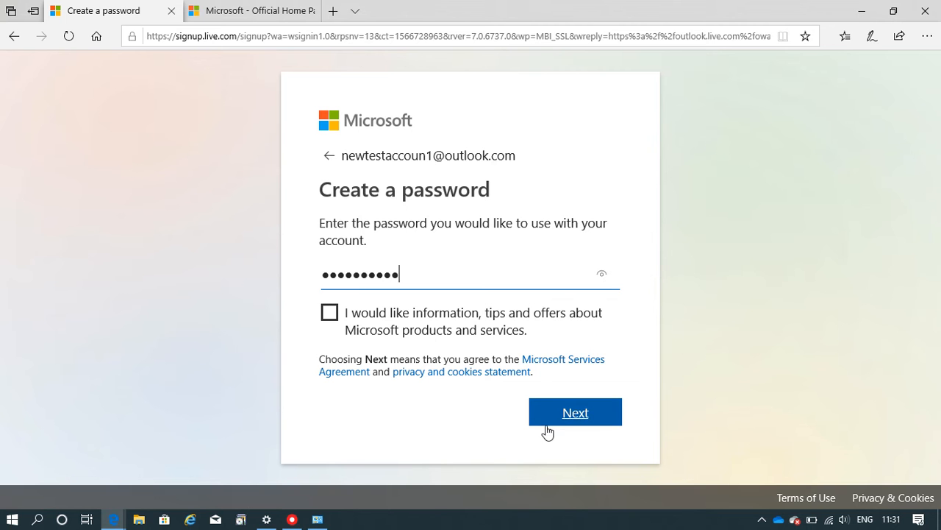
{"action": "left_click", "coordinate": [546, 425]}
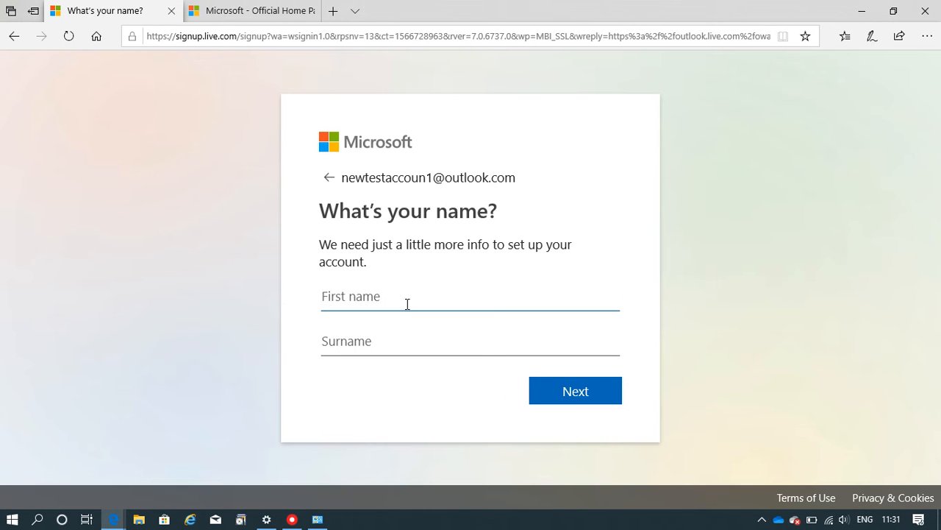
- Enter 'test' as the first name and 'user' as the surname
{"action": "type", "text": "test"}
{"action": "key", "text": "Tab"}
{"action": "type", "text": "user"}
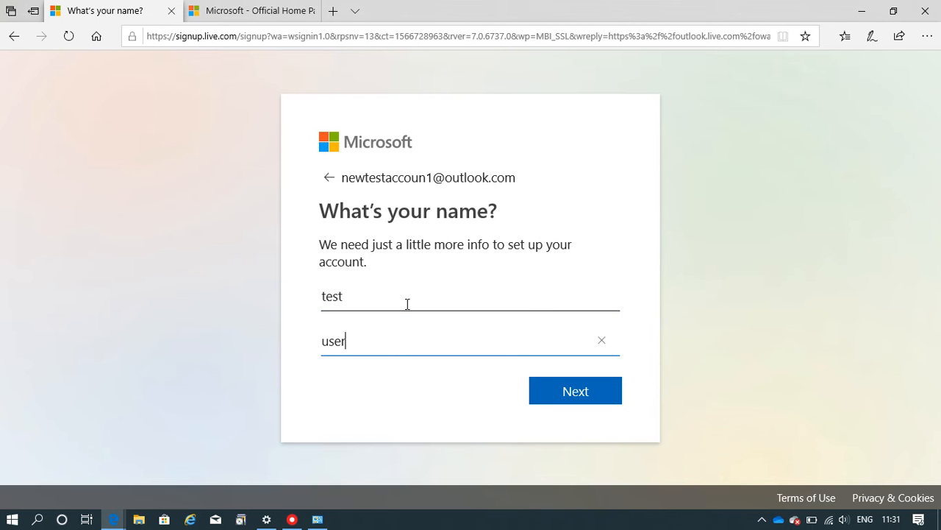
{"action": "left_click", "coordinate": [545, 398]}
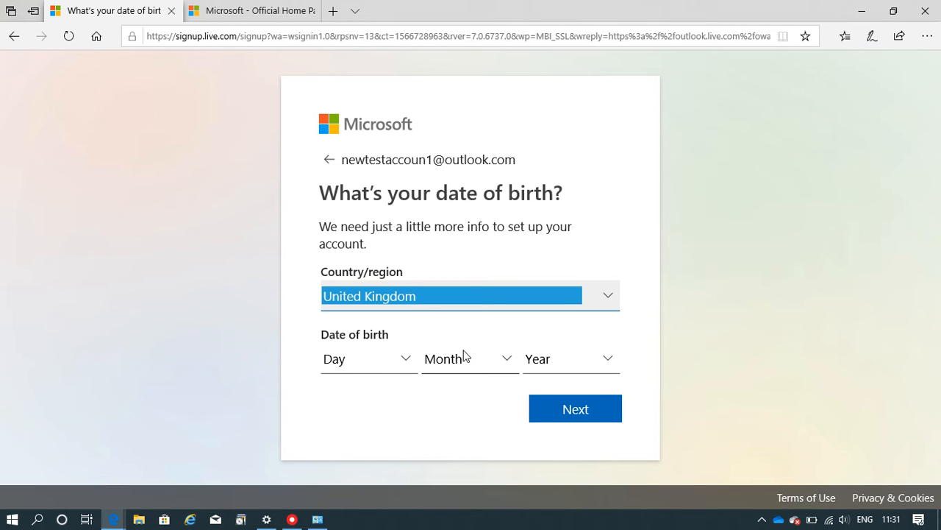
- Set the date of birth to 1 April 1979 and continue
{"action": "left_click", "coordinate": [403, 359]}
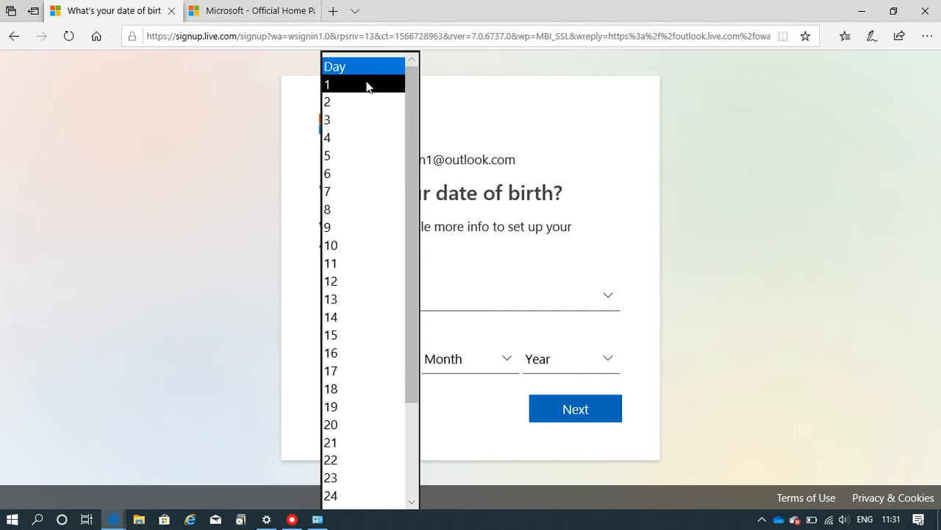
{"action": "left_click", "coordinate": [368, 85]}
{"action": "left_click", "coordinate": [518, 358]}
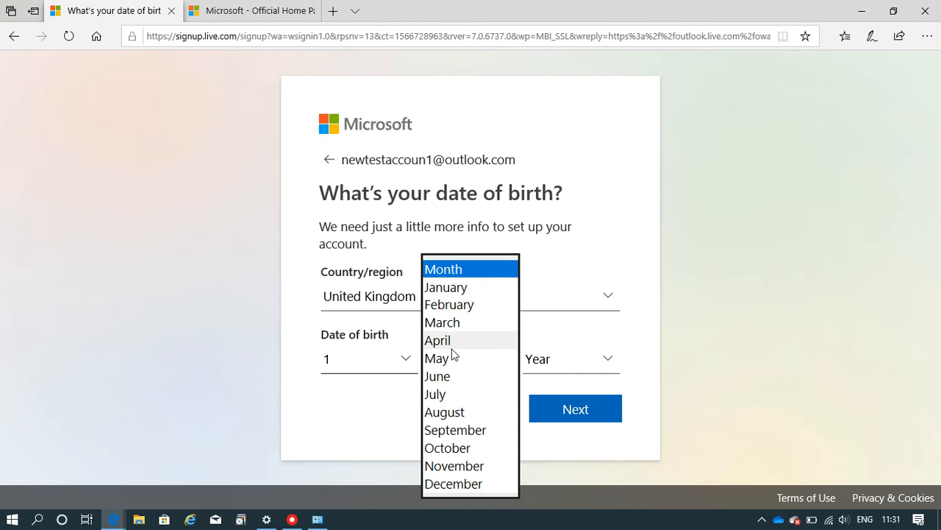
{"action": "left_click", "coordinate": [450, 343]}
{"action": "left_click", "coordinate": [552, 364]}
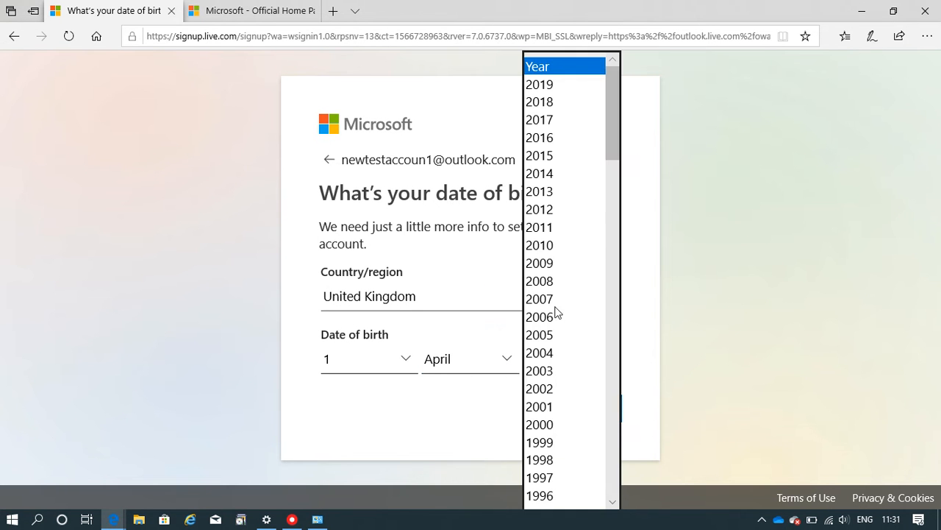
{"action": "scroll", "coordinate": [588, 405], "scroll_direction": "down", "scroll_amount": 5}
{"action": "left_click", "coordinate": [588, 400]}
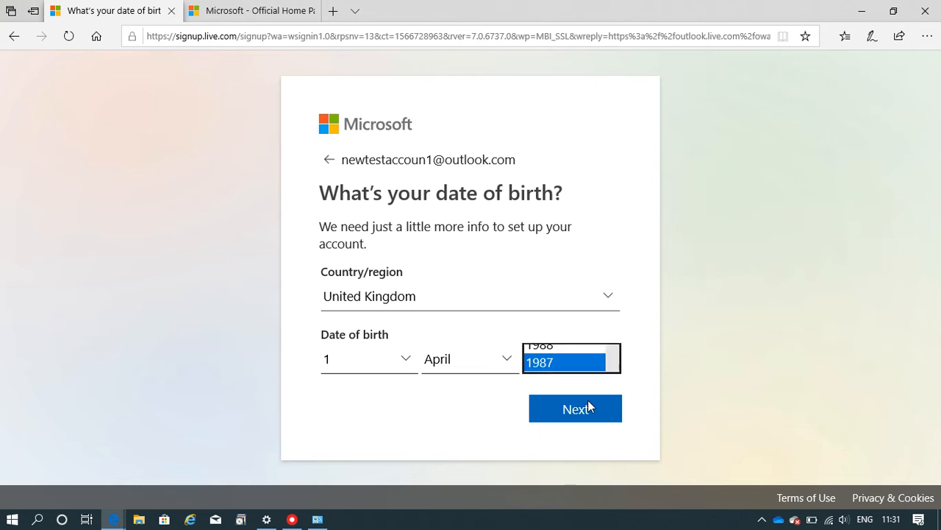
{"action": "left_click", "coordinate": [594, 362]}
{"action": "scroll", "coordinate": [594, 361], "scroll_direction": "down", "scroll_amount": 1}
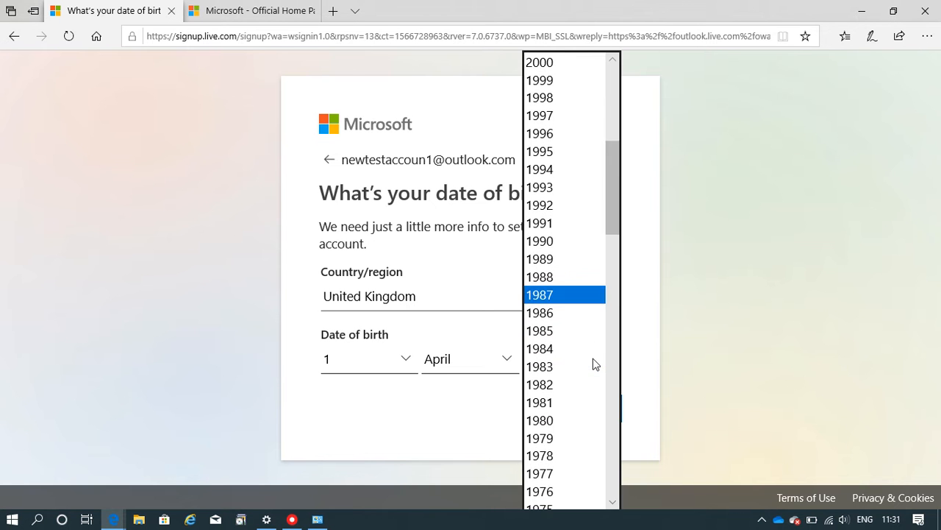
{"action": "left_click", "coordinate": [552, 441]}
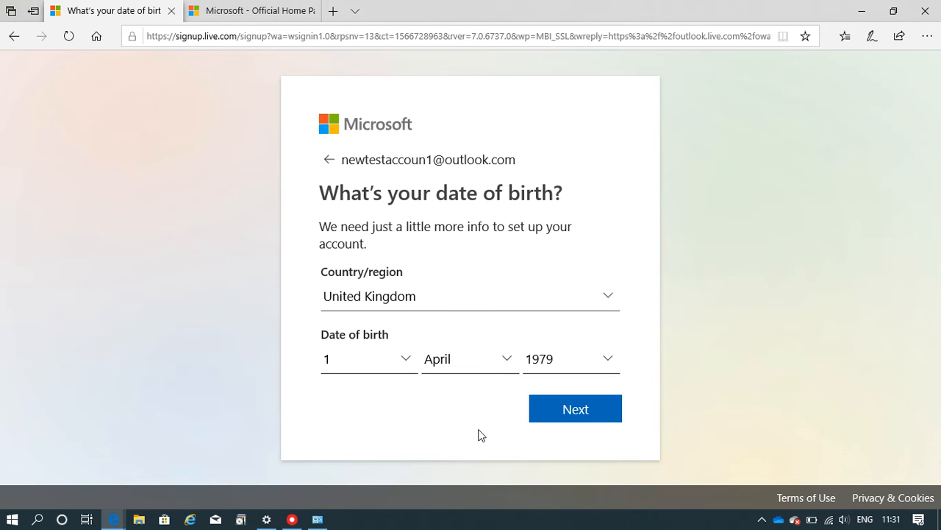
{"action": "left_click", "coordinate": [580, 410]}
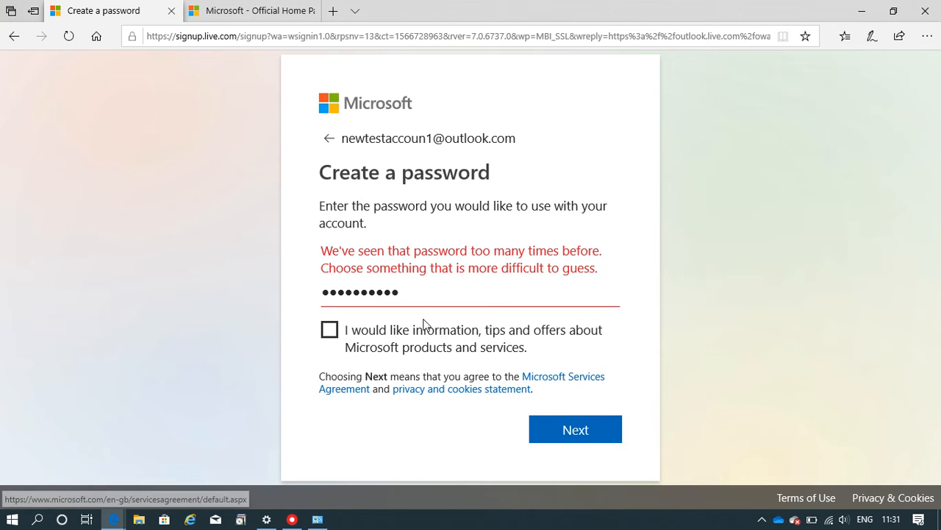
- Replace the rejected common password with a stronger one
{"action": "left_click", "coordinate": [421, 293]}
{"action": "left_click_drag", "start_coordinate": [422, 294], "coordinate": [275, 300]}
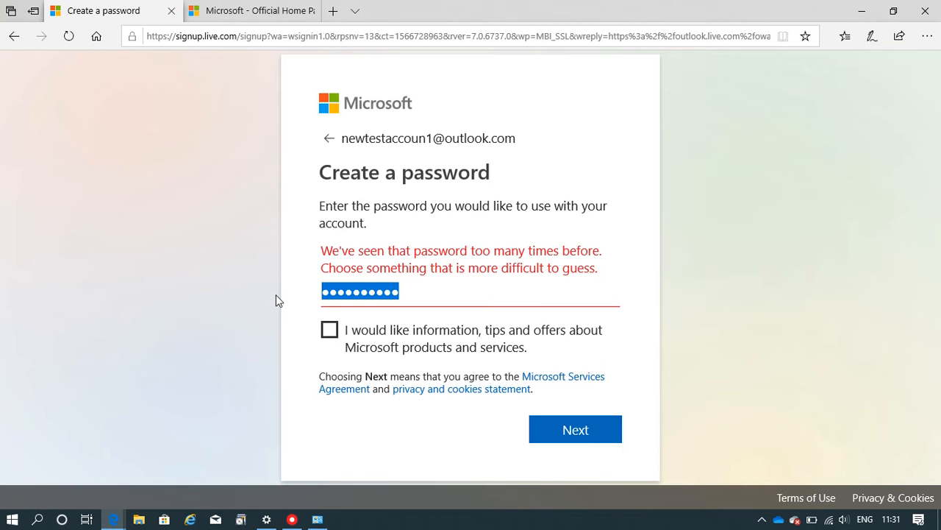
{"action": "type", "text": "••••"}
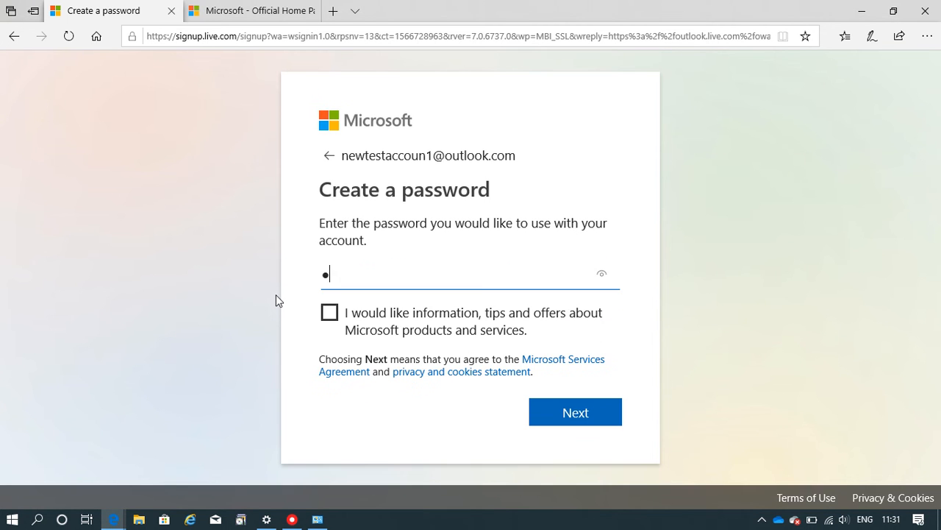
{"action": "key", "text": "BackSpace"}
{"action": "key", "text": "BackSpace"}
{"action": "key", "text": "BackSpace"}
{"action": "key", "text": "BackSpace"}
{"action": "type", "text": "••••••••••••"}
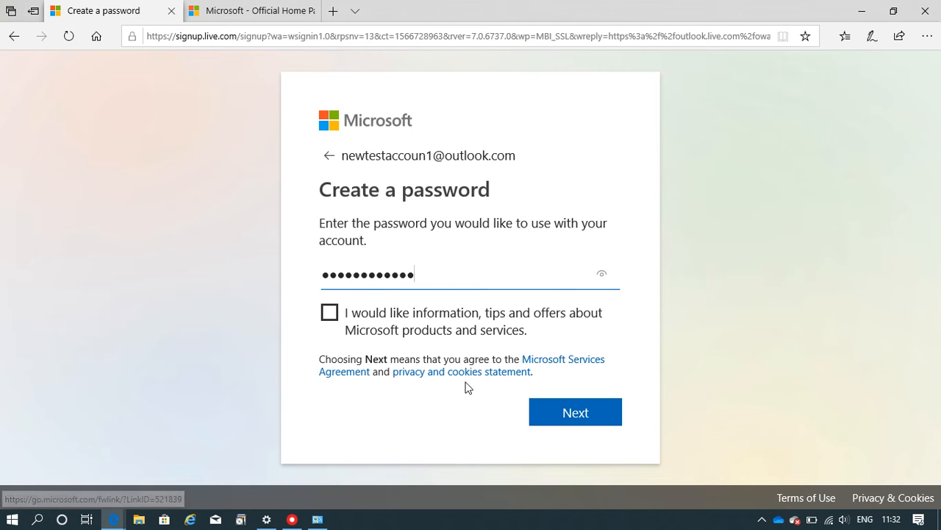
- Submit the new password and reconfirm the name and date of birth
{"action": "left_click", "coordinate": [576, 409]}
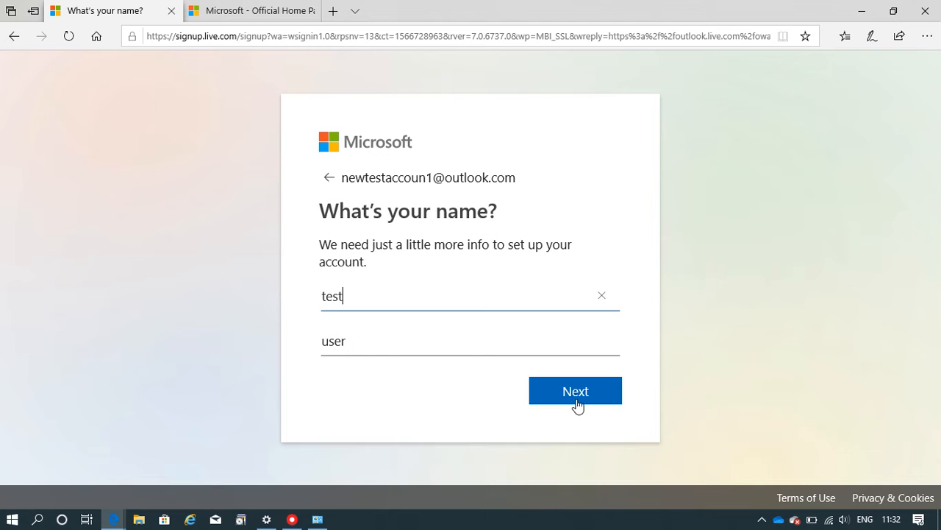
{"action": "left_click", "coordinate": [553, 386]}
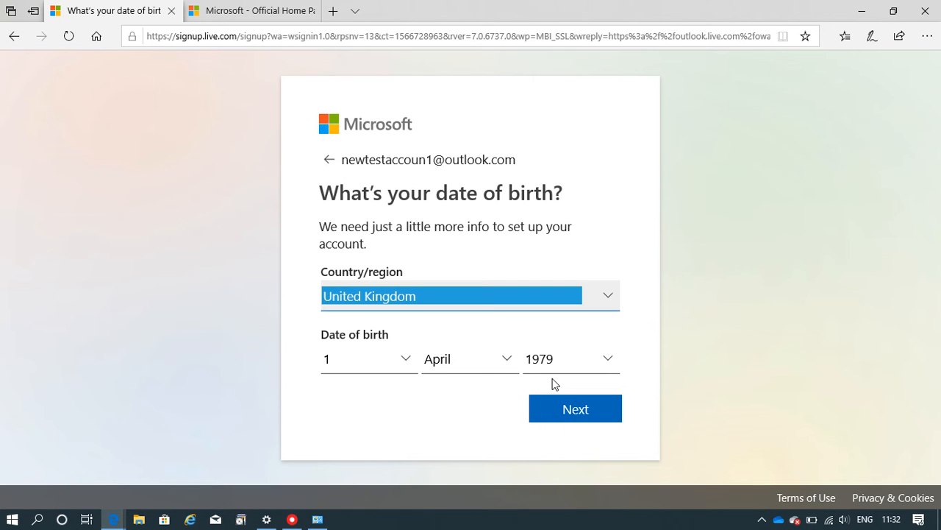
{"action": "left_click", "coordinate": [595, 411]}
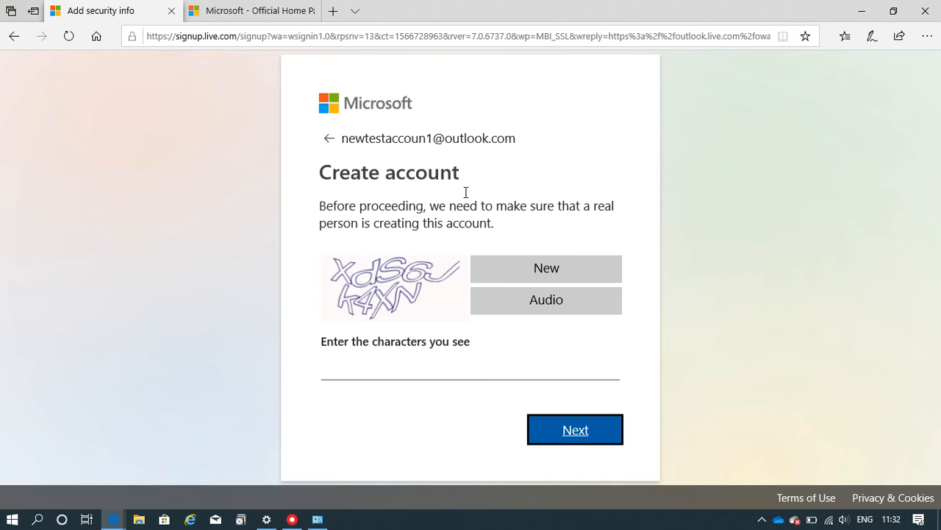
- Enter the characters from the verification image to finish creating the account
{"action": "left_click", "coordinate": [423, 364]}
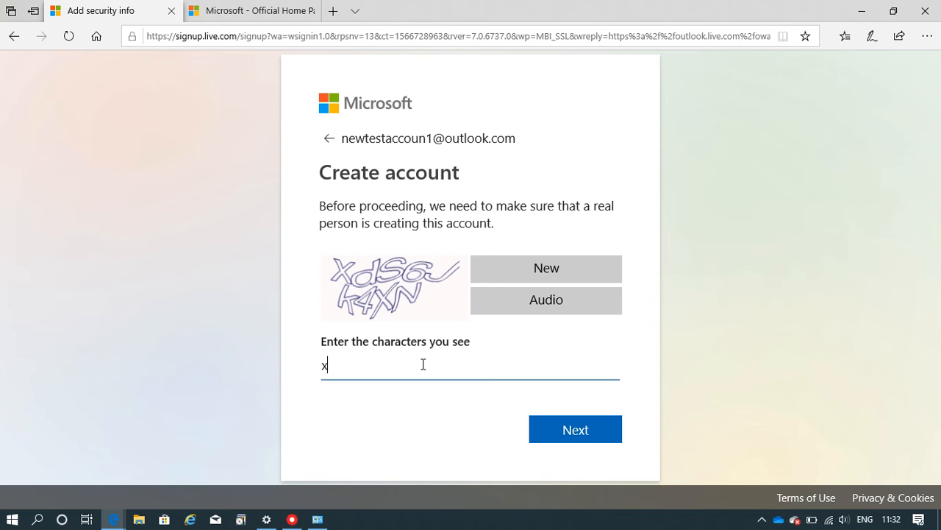
{"action": "type", "text": "xds6jk4xn"}
{"action": "left_click", "coordinate": [545, 425]}
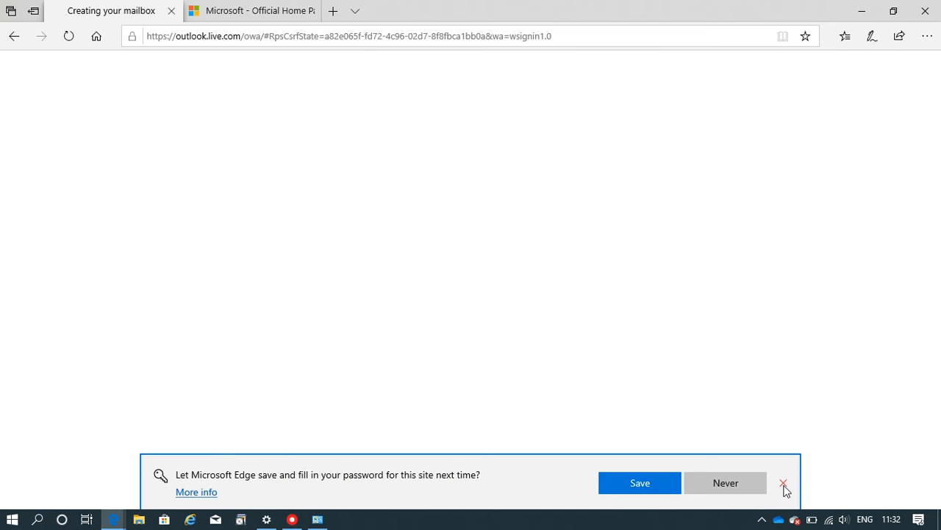
- Dismiss the save-password offer and cookie notice, open Get started, then go to the Microsoft tab
{"action": "left_click", "coordinate": [784, 485]}
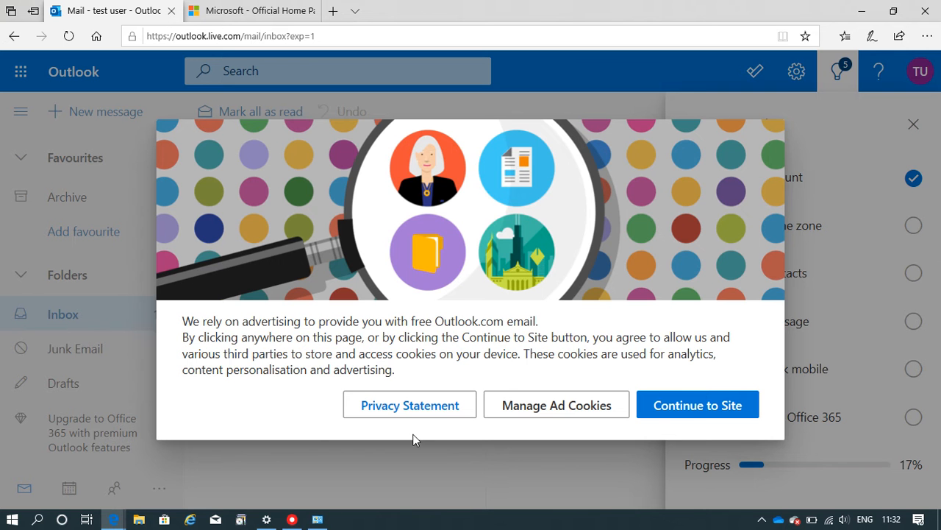
{"action": "left_click", "coordinate": [610, 108]}
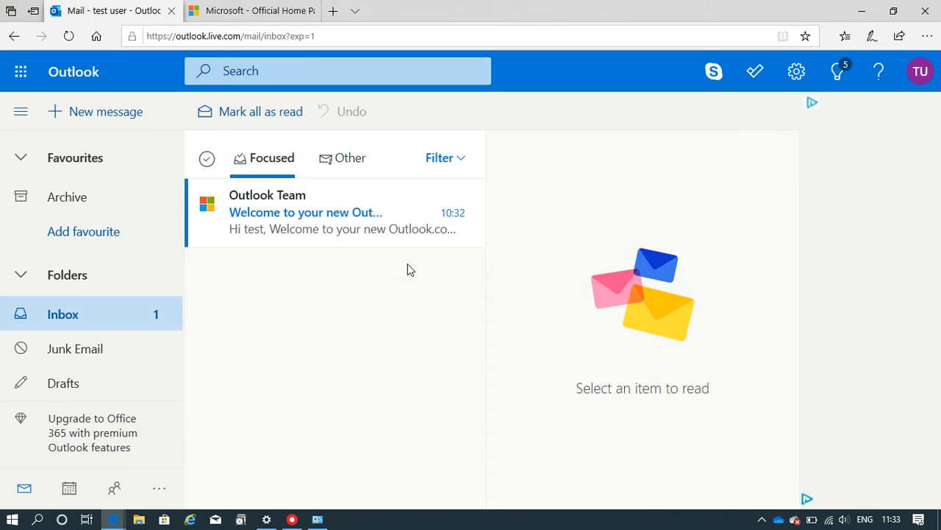
{"action": "left_click", "coordinate": [838, 88]}
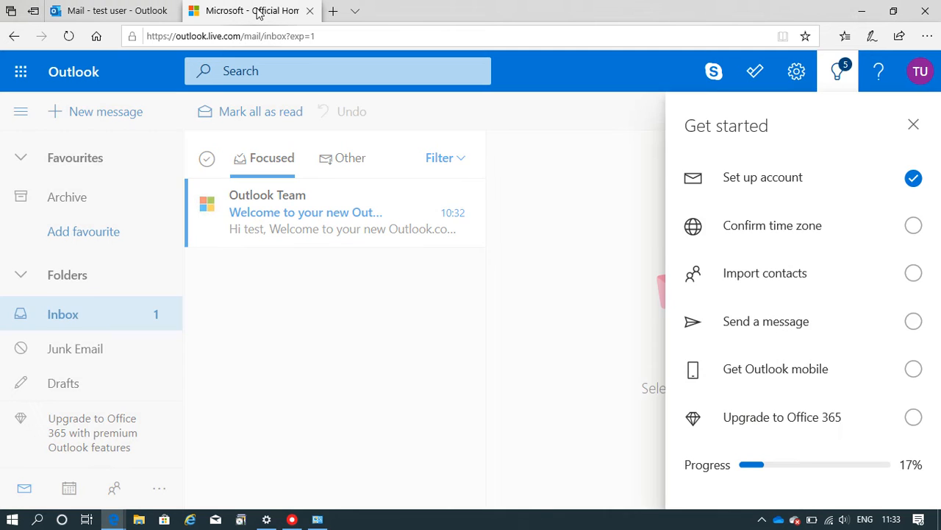
{"action": "left_click", "coordinate": [257, 12]}
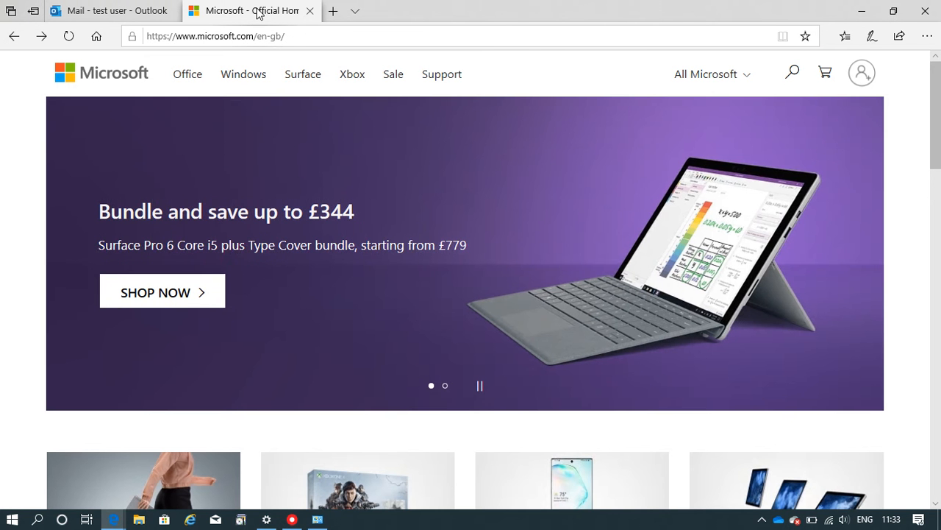
- Sign in on Microsoft.com with the new account, compare against the Outlook tab, and close the account panel
{"action": "left_click", "coordinate": [862, 76]}
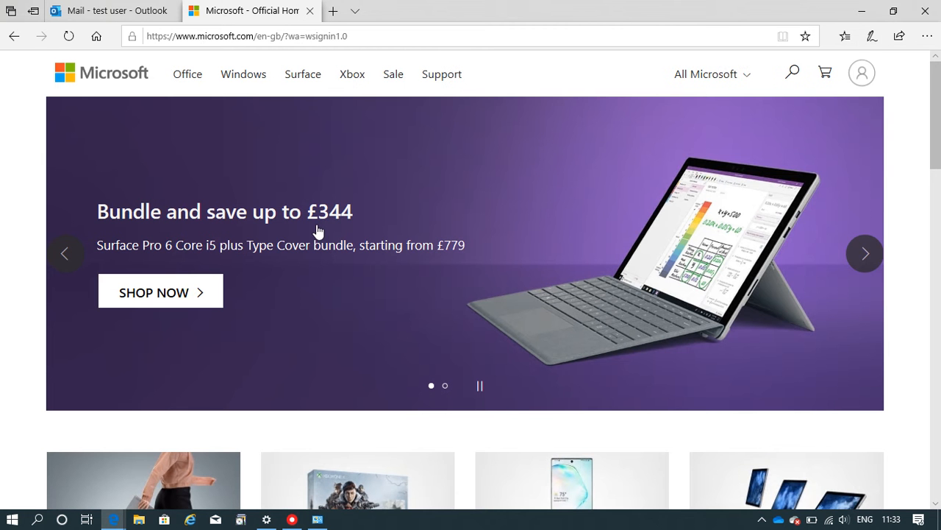
{"action": "left_click", "coordinate": [864, 77]}
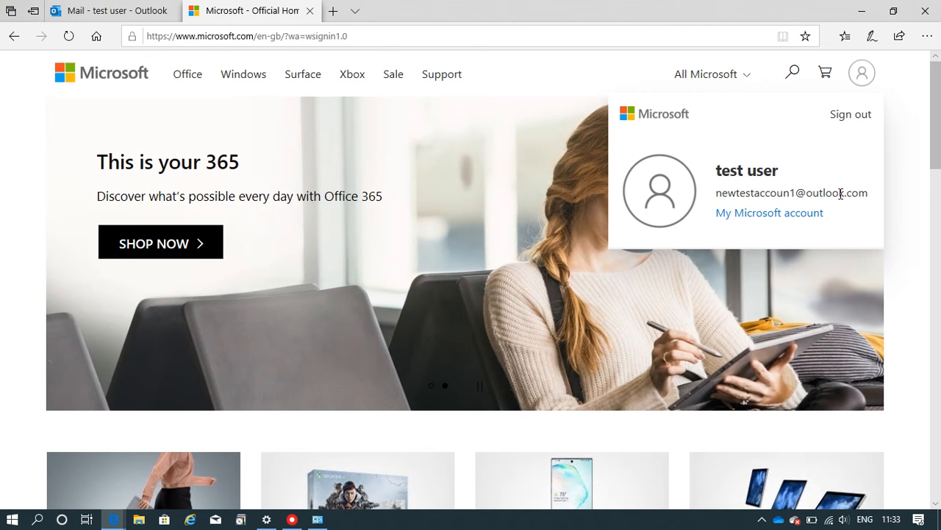
{"action": "left_click", "coordinate": [107, 7]}
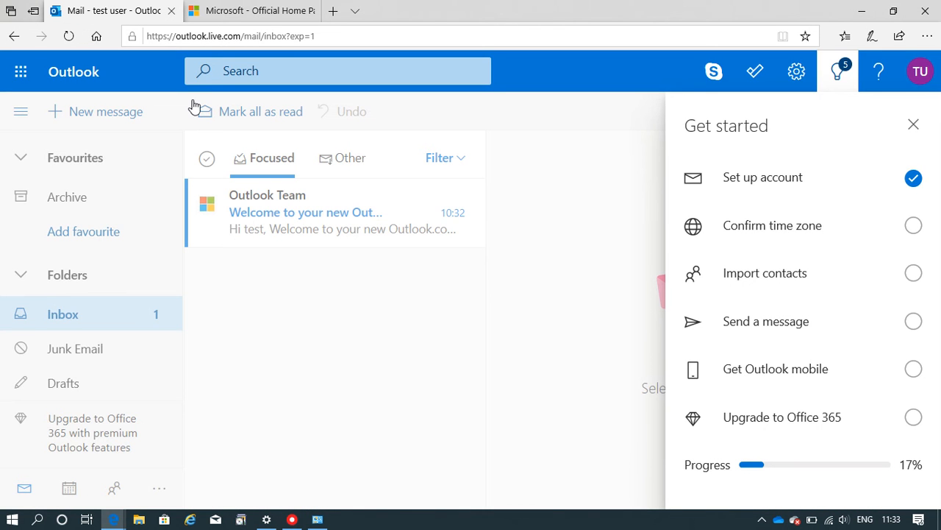
{"action": "left_click", "coordinate": [243, 10]}
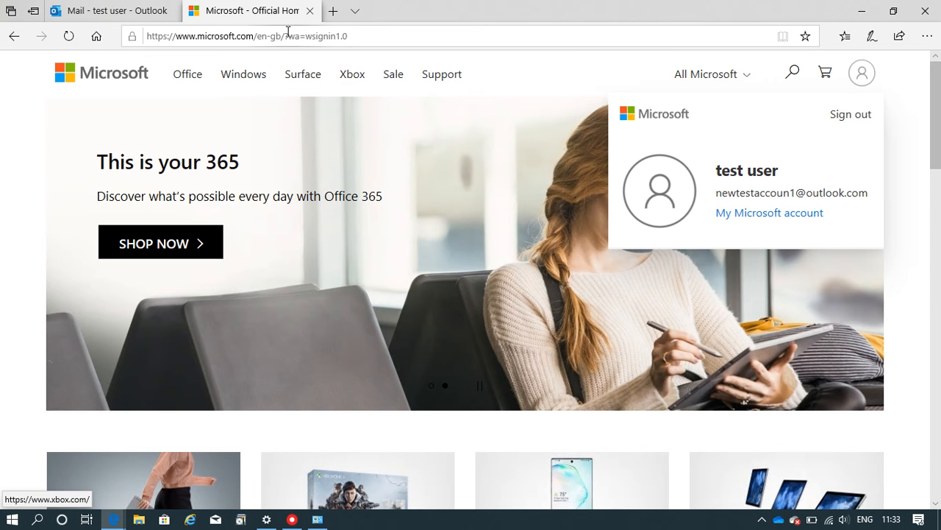
{"action": "left_click", "coordinate": [75, 6]}
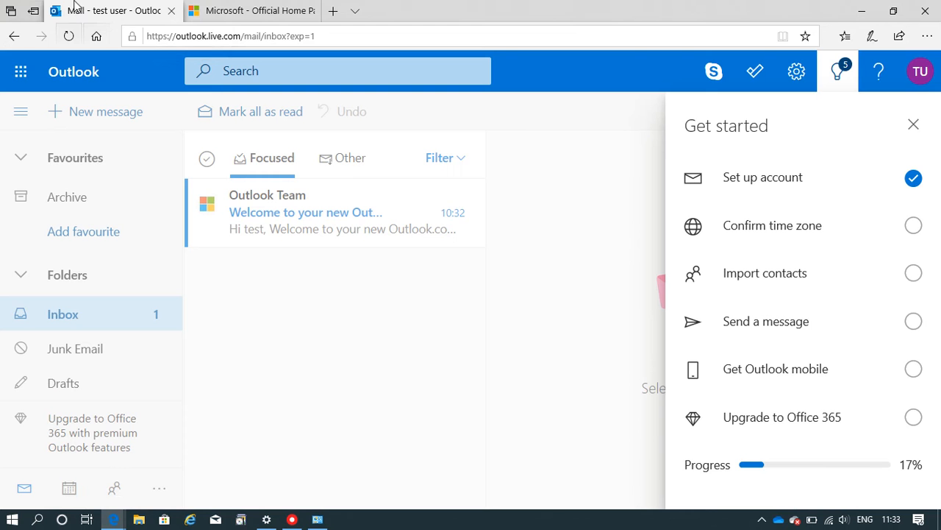
{"action": "left_click", "coordinate": [246, 7]}
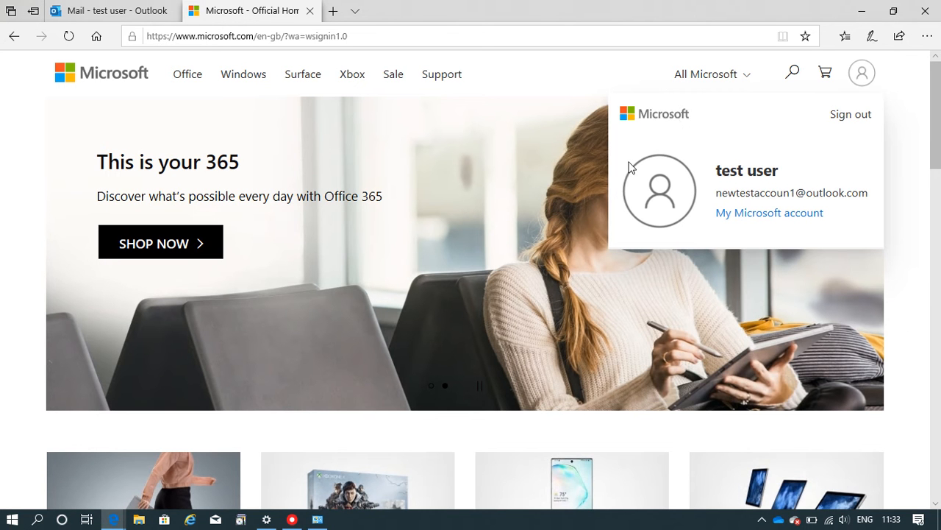
{"action": "left_click", "coordinate": [926, 128]}
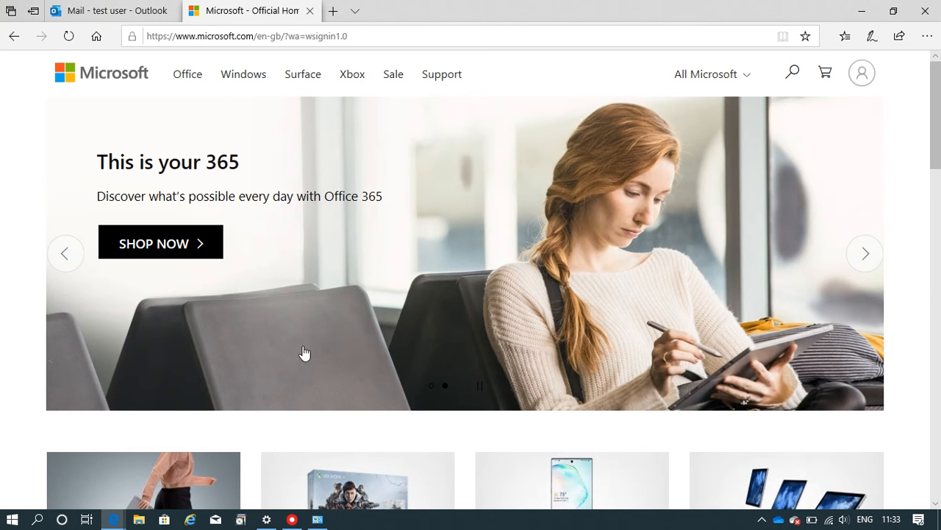
{"action": "mouse_move", "coordinate": [268, 522]}
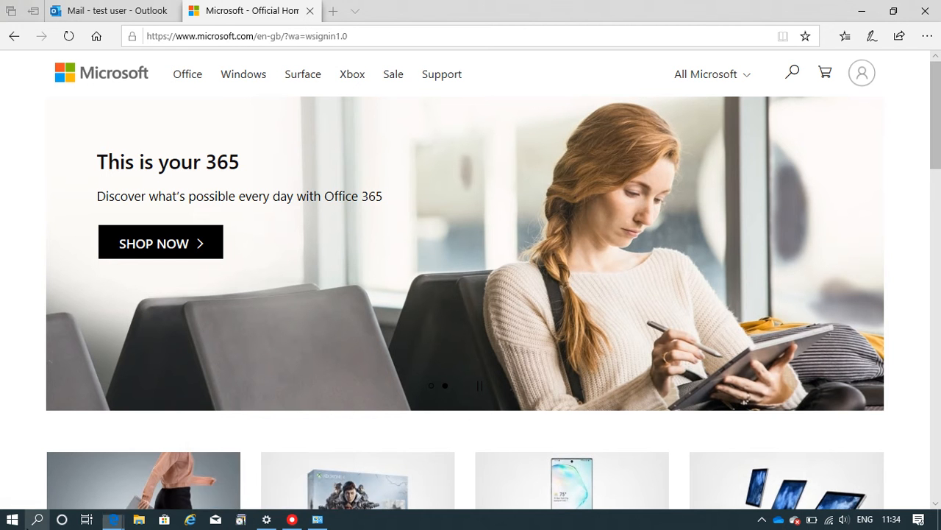
- Go to Settings > Accounts > Family & other users and choose Add someone else to this PC
{"action": "left_click", "coordinate": [37, 519]}
{"action": "left_click", "coordinate": [12, 519]}
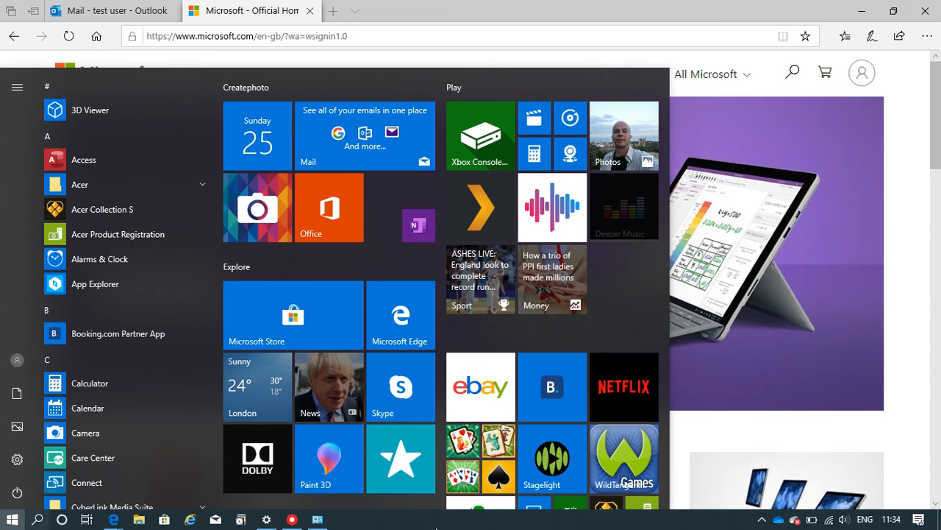
{"action": "left_click", "coordinate": [266, 520]}
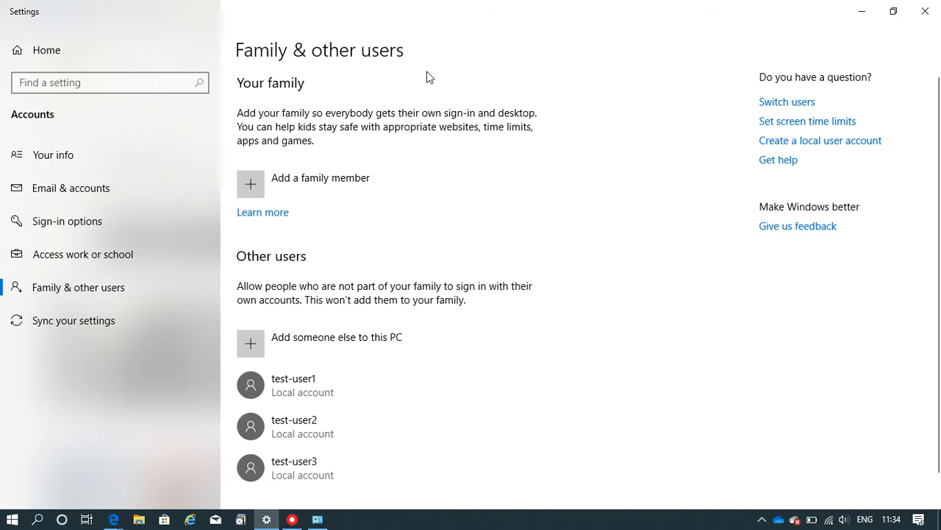
{"action": "left_click", "coordinate": [350, 343]}
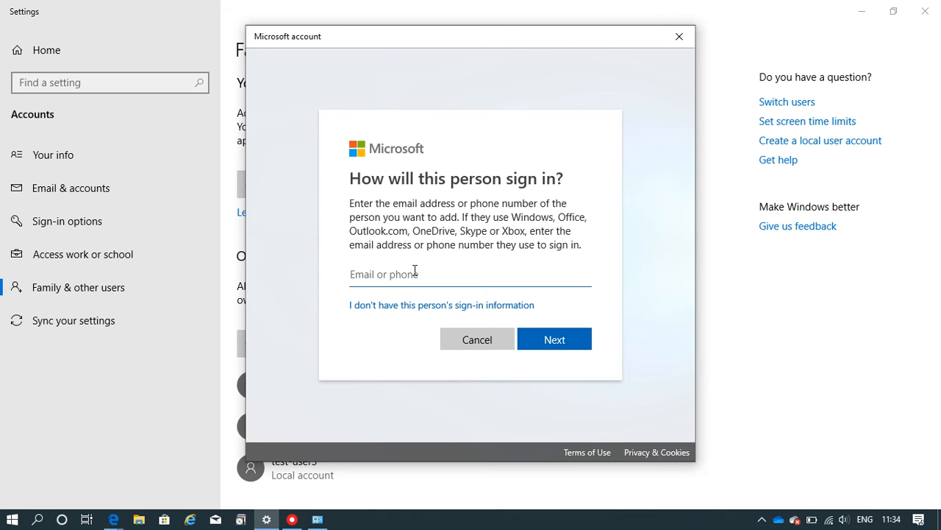
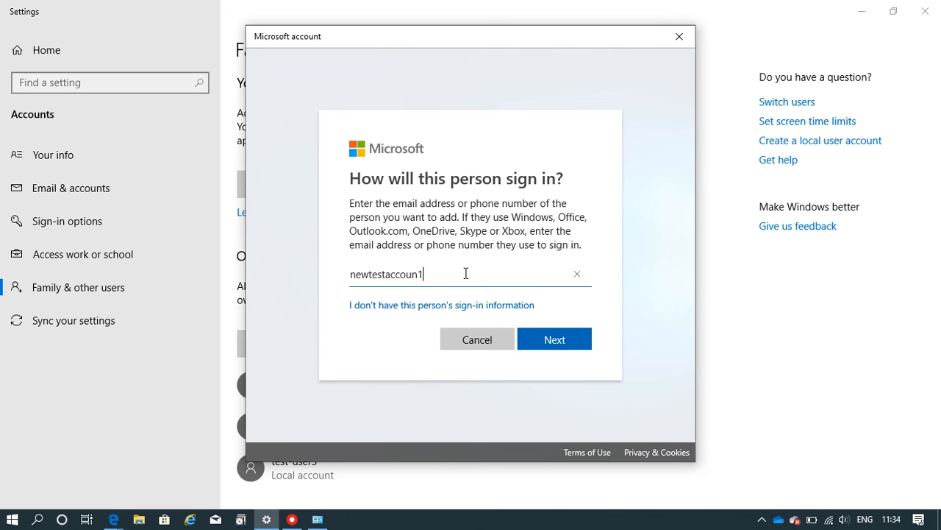
- Enter the new outlook.com account's email address as the person's sign-in and submit it
{"action": "key", "text": "ctrl+a"}
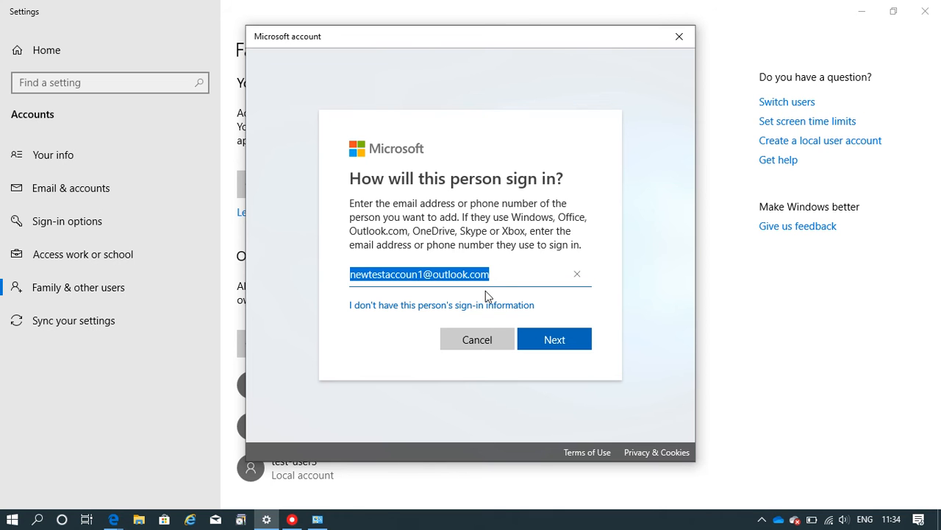
{"action": "left_click", "coordinate": [510, 279]}
{"action": "key", "text": "ctrl+a"}
{"action": "key", "text": "ctrl+c"}
{"action": "key", "text": "BackSpace"}
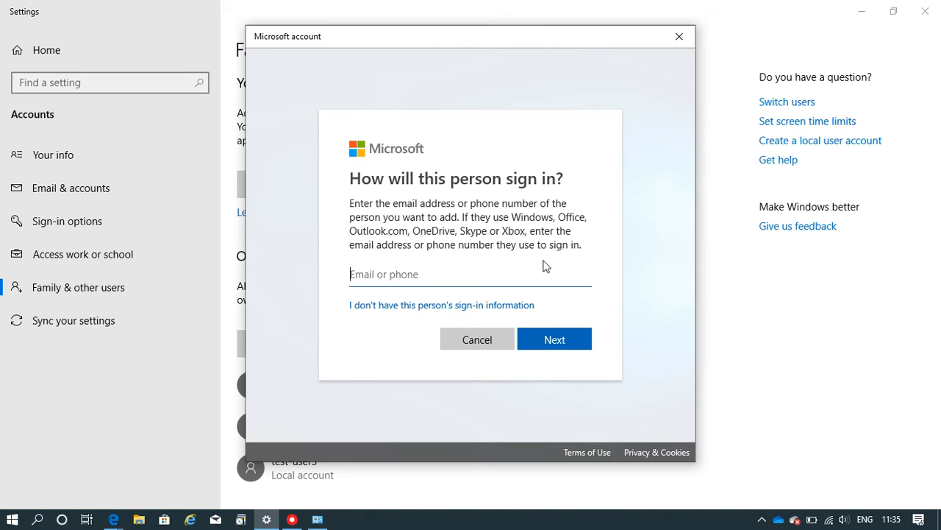
{"action": "left_click", "coordinate": [449, 309]}
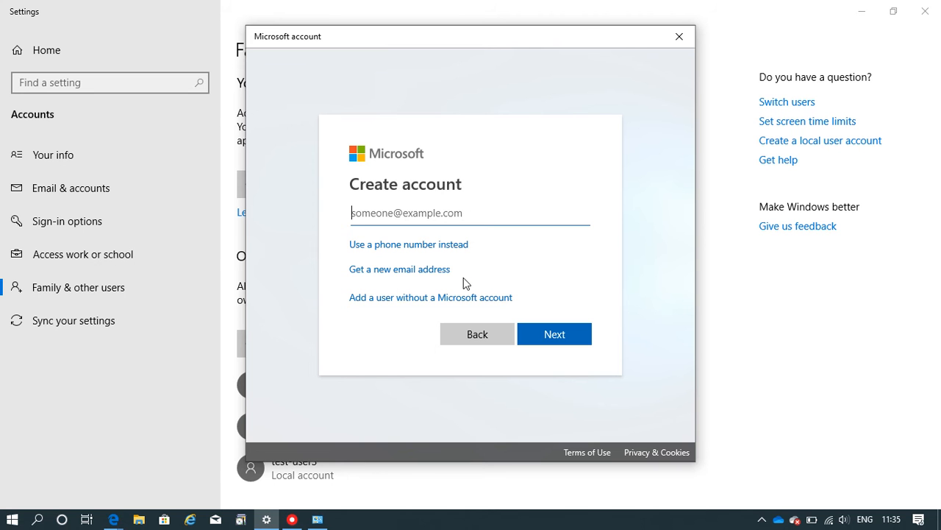
{"action": "left_click", "coordinate": [461, 334]}
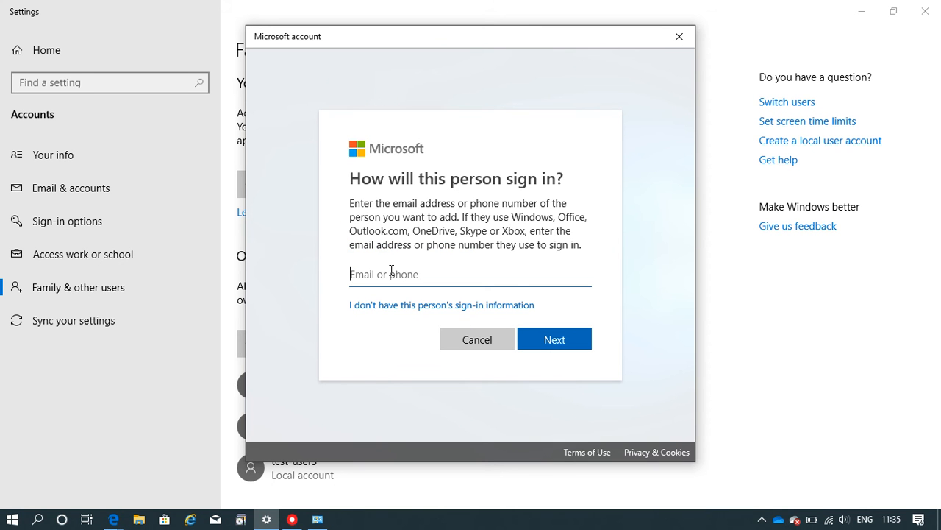
{"action": "key", "text": "ctrl+v"}
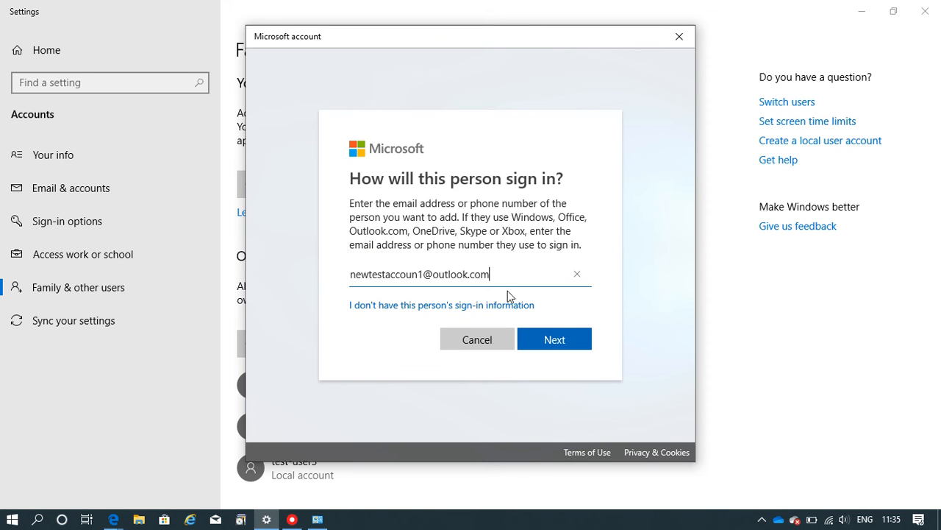
{"action": "left_click", "coordinate": [563, 341]}
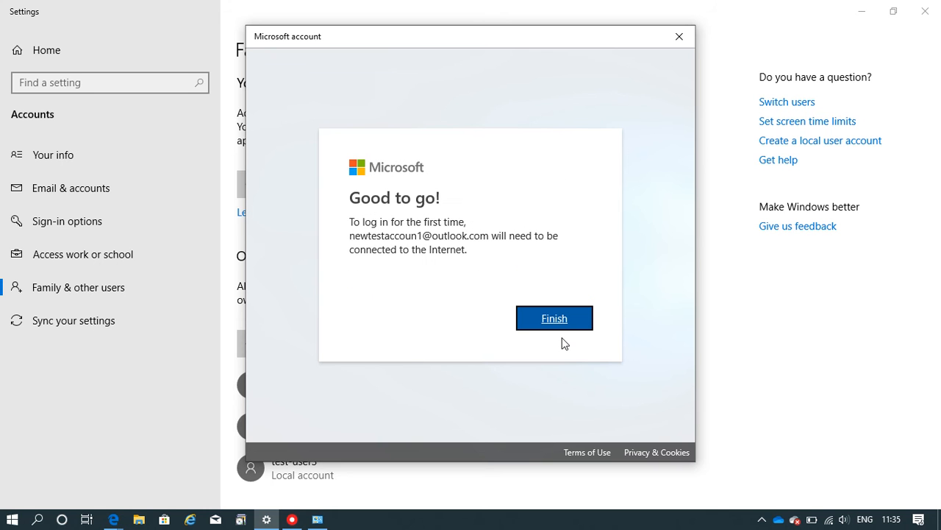
- Finish adding the account and confirm it now appears under Other users
{"action": "left_click", "coordinate": [547, 325]}
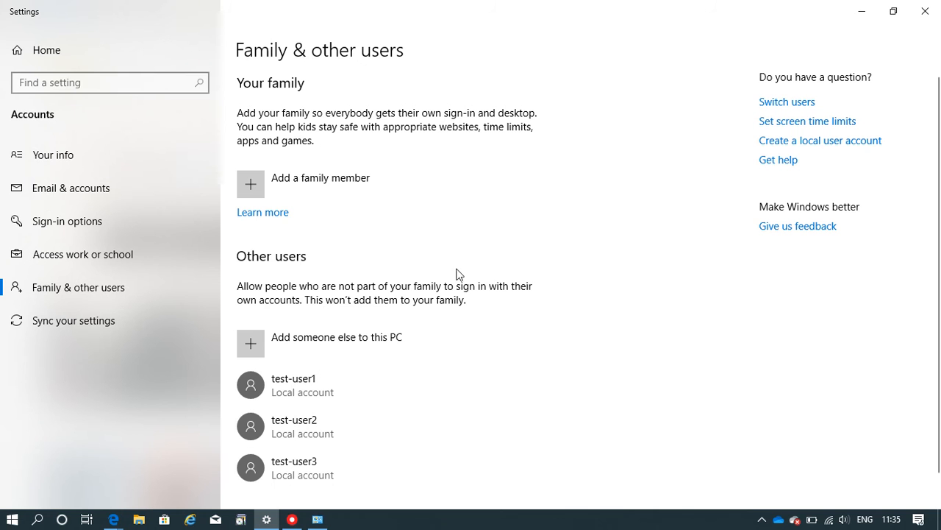
{"action": "scroll", "coordinate": [483, 224], "scroll_direction": "down", "scroll_amount": 1}
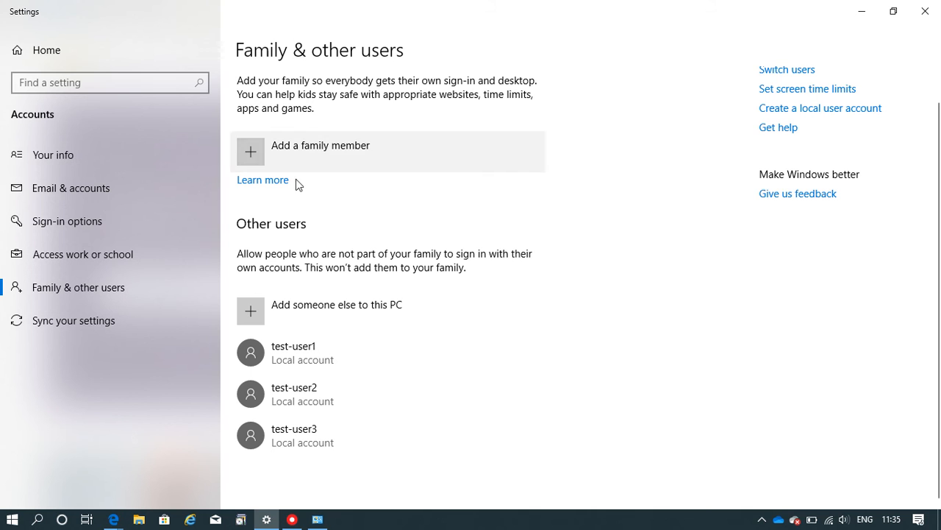
{"action": "left_click", "coordinate": [138, 288]}
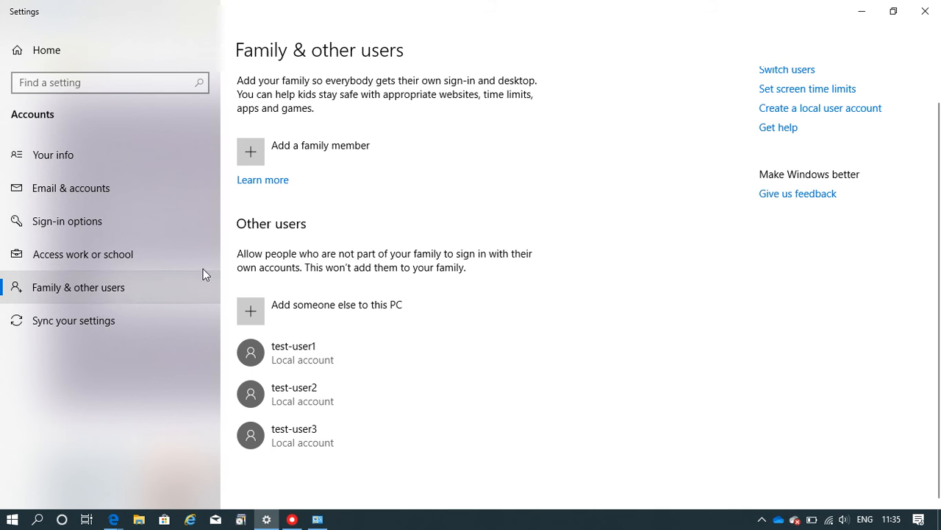
{"action": "left_click", "coordinate": [346, 309]}
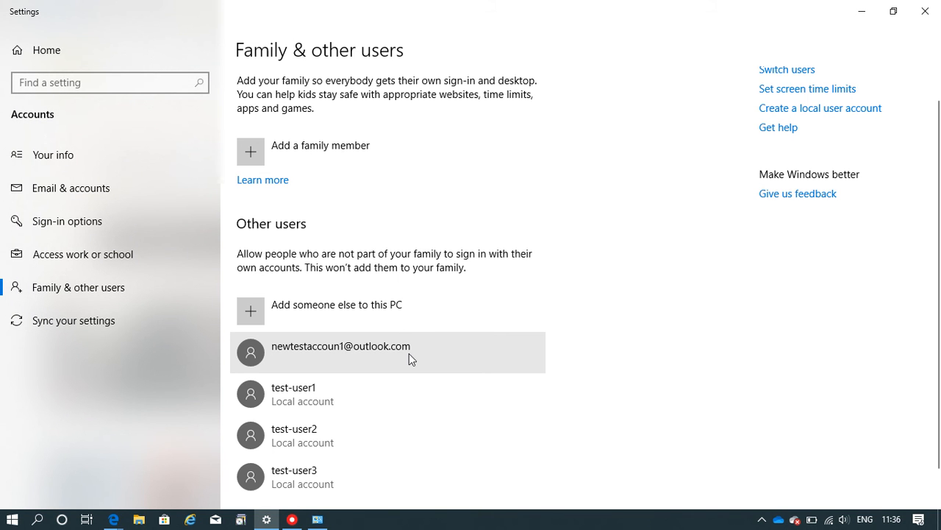
- Bring the Edge window forward on its Outlook Mail tab
{"action": "left_click", "coordinate": [12, 519]}
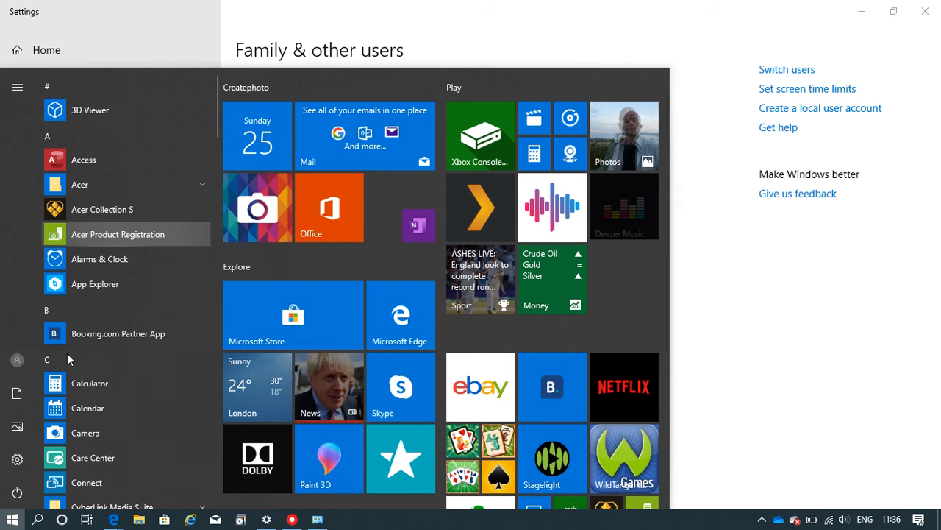
{"action": "left_click", "coordinate": [16, 491]}
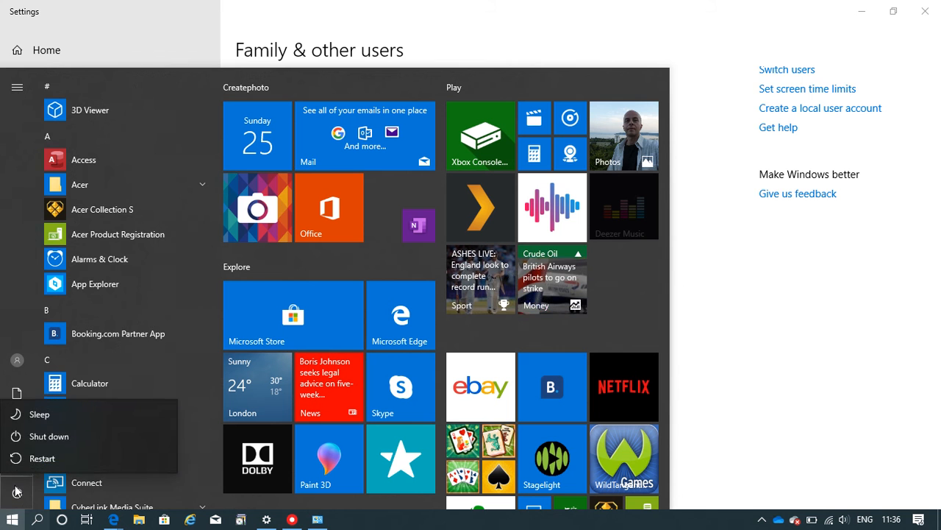
{"action": "left_click", "coordinate": [16, 492]}
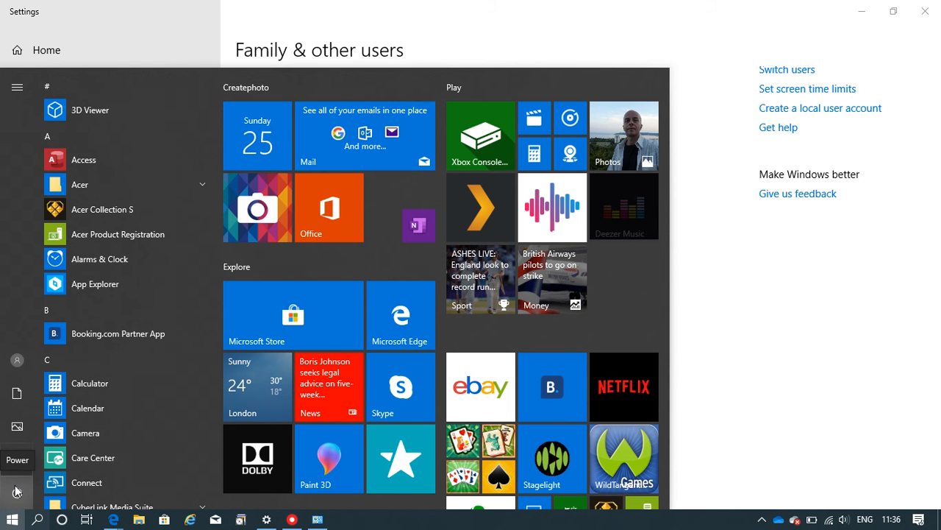
{"action": "left_click", "coordinate": [566, 16]}
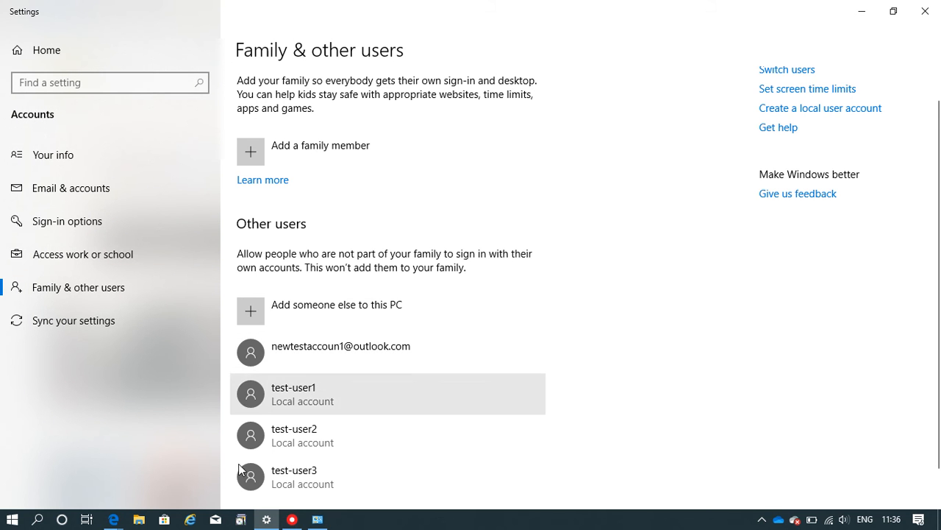
{"action": "mouse_move", "coordinate": [113, 519]}
{"action": "left_click", "coordinate": [107, 470]}
{"action": "left_click", "coordinate": [116, 9]}
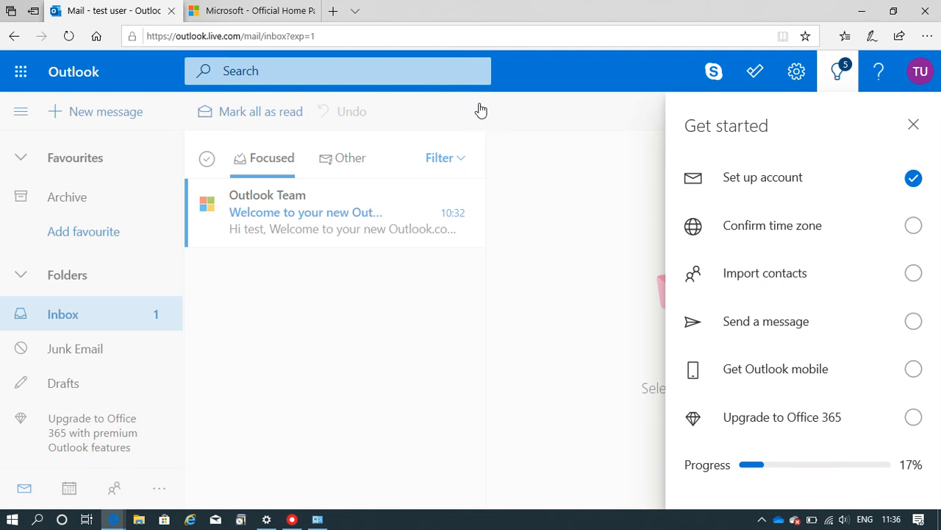
- Switch Edge to the Microsoft Official Home Page tab
{"action": "left_click", "coordinate": [246, 11]}
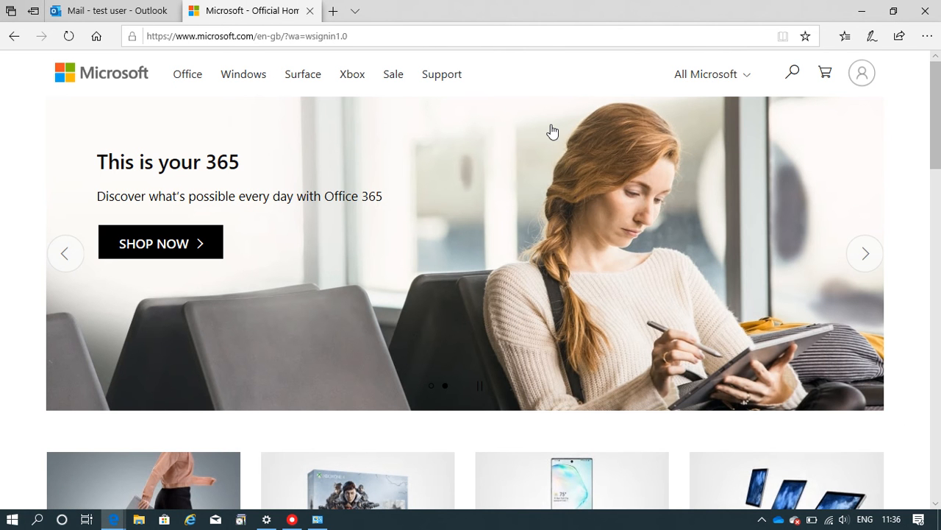
{"action": "left_click", "coordinate": [15, 522]}
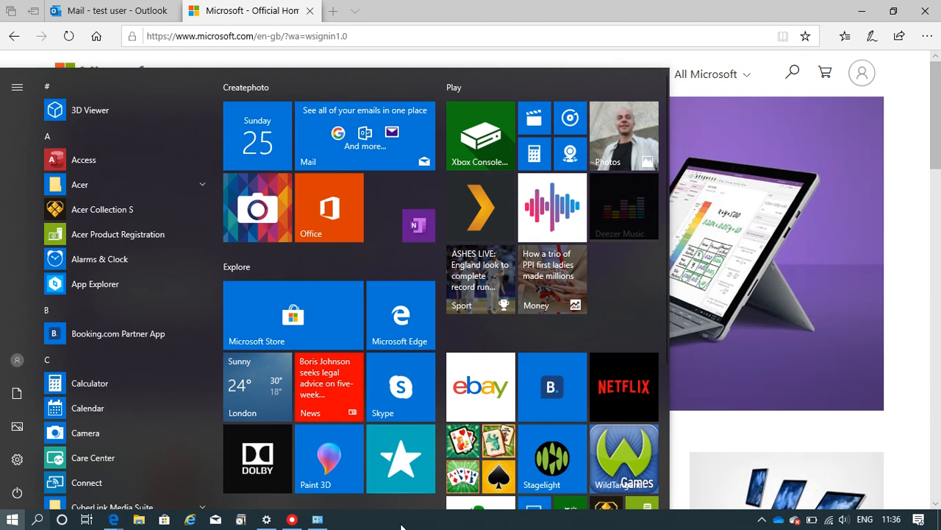
{"action": "left_click", "coordinate": [554, 6]}
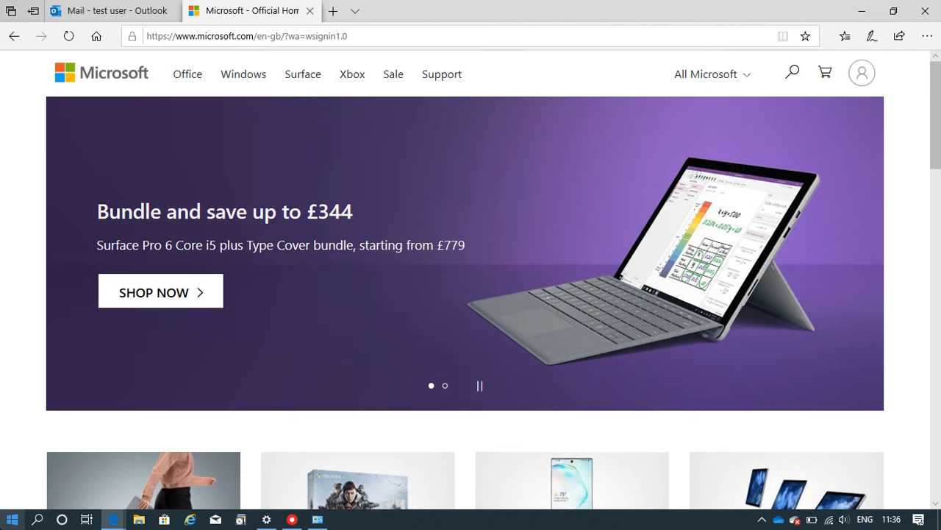
{"action": "left_click", "coordinate": [12, 519]}
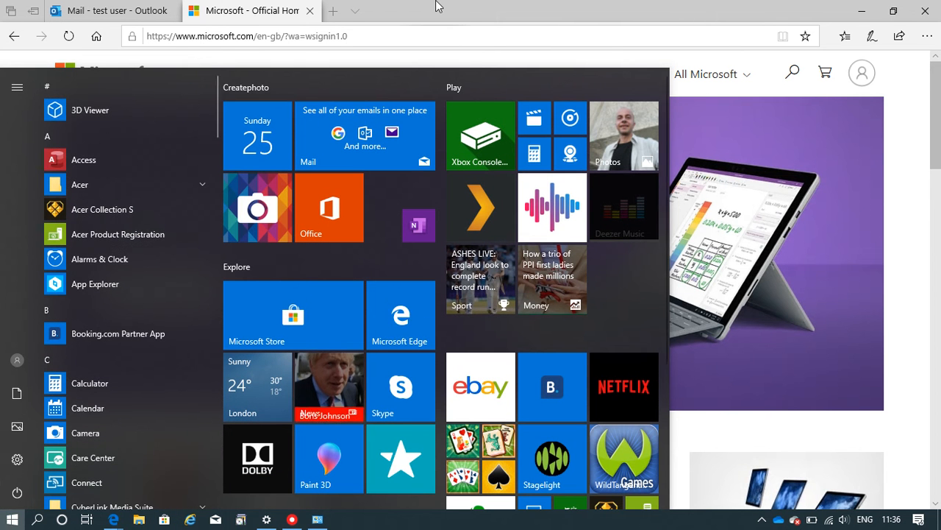
{"action": "left_click", "coordinate": [436, 6]}
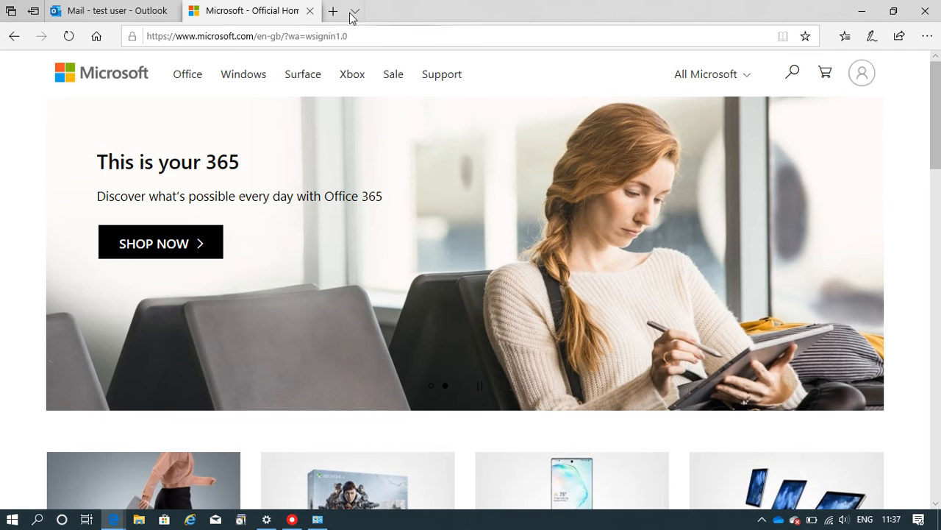
{"action": "left_click", "coordinate": [12, 520]}
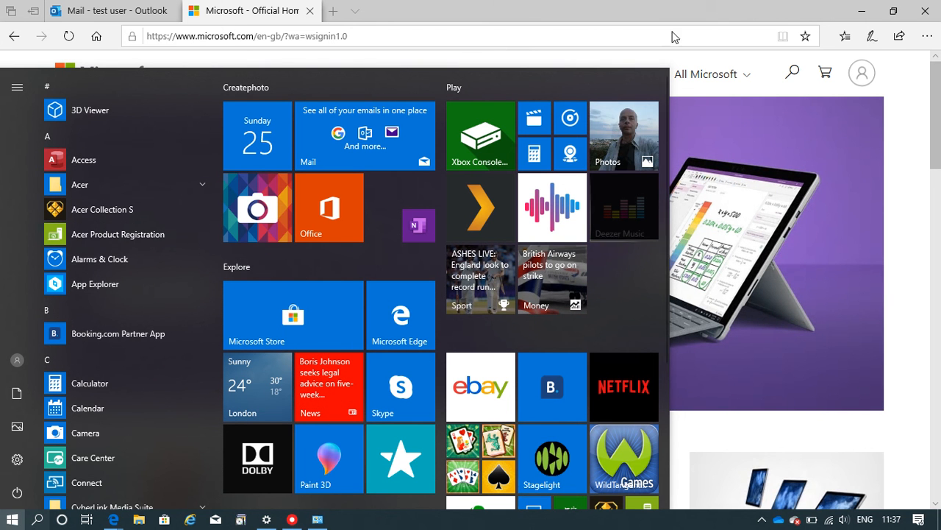
{"action": "left_click", "coordinate": [714, 5]}
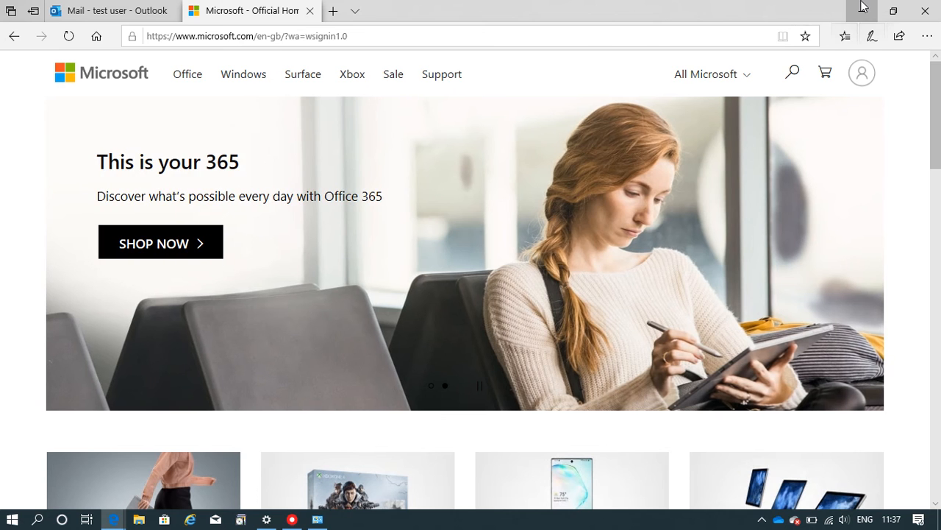
- Minimize the Edge, Settings and Control Panel windows to reveal the desktop
{"action": "left_click", "coordinate": [862, 8]}
{"action": "left_click", "coordinate": [864, 7]}
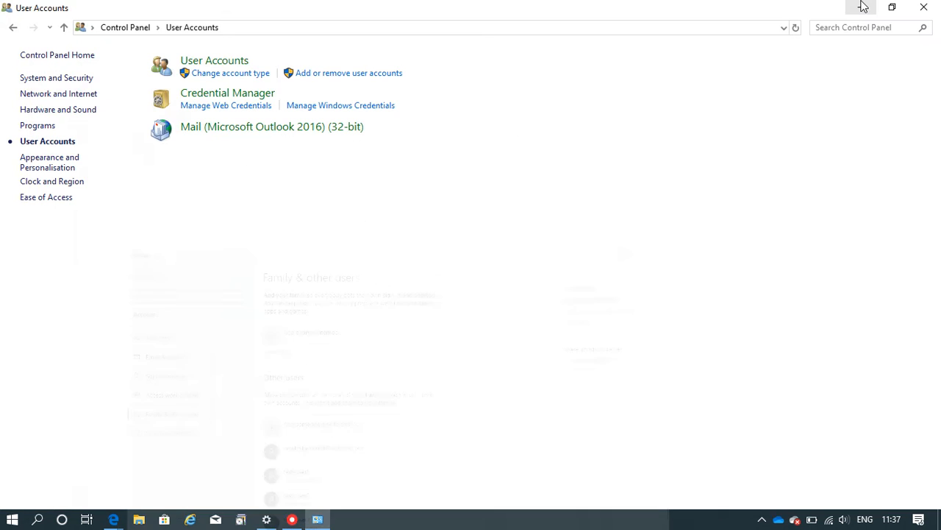
{"action": "left_click", "coordinate": [861, 6]}
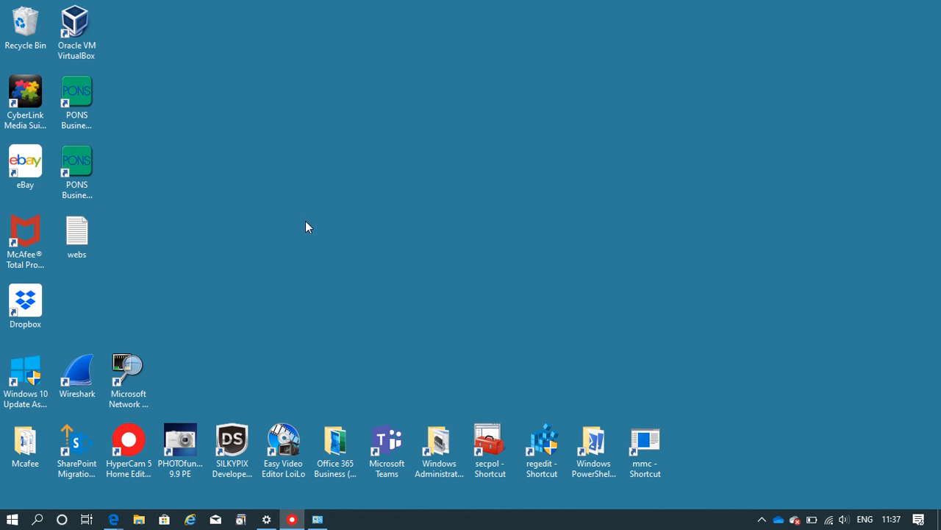
- Restore Edge on microsoft.com, open the account panel and highlight the signed-in email address
{"action": "mouse_move", "coordinate": [113, 519]}
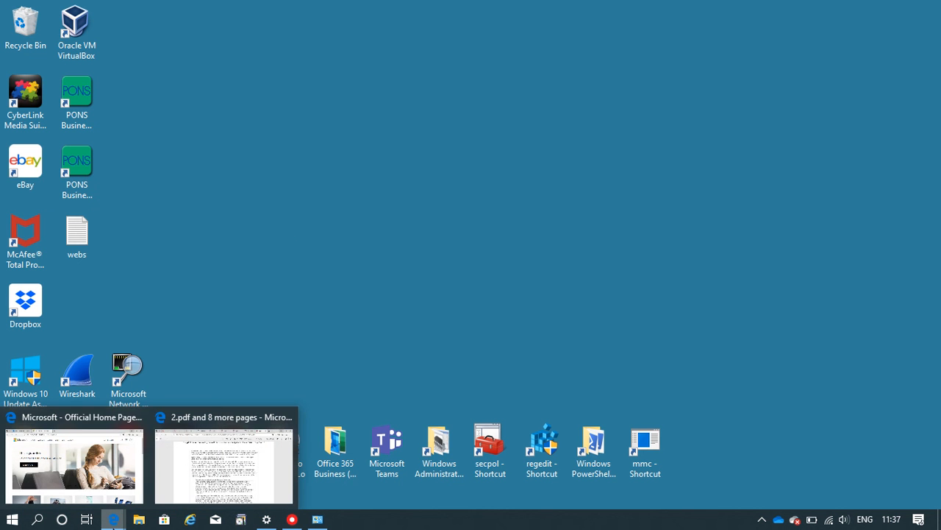
{"action": "left_click", "coordinate": [125, 465]}
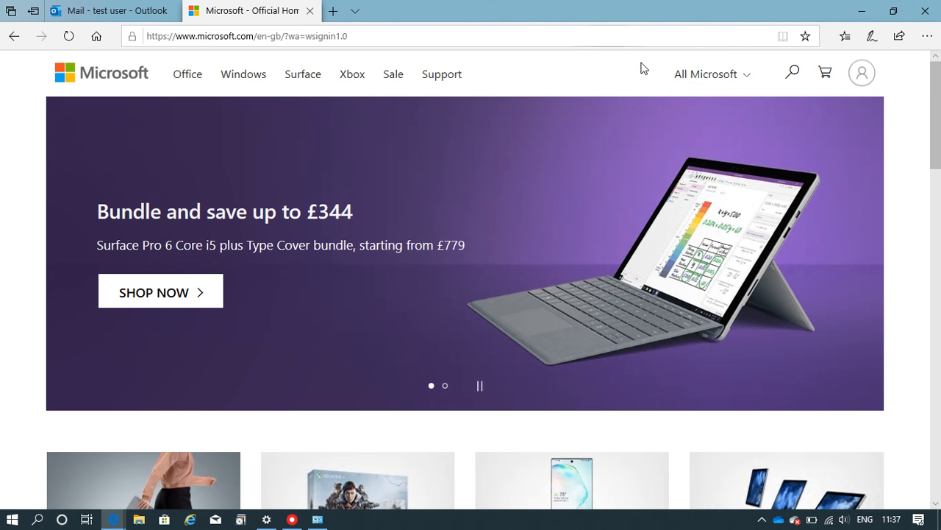
{"action": "left_click", "coordinate": [861, 74]}
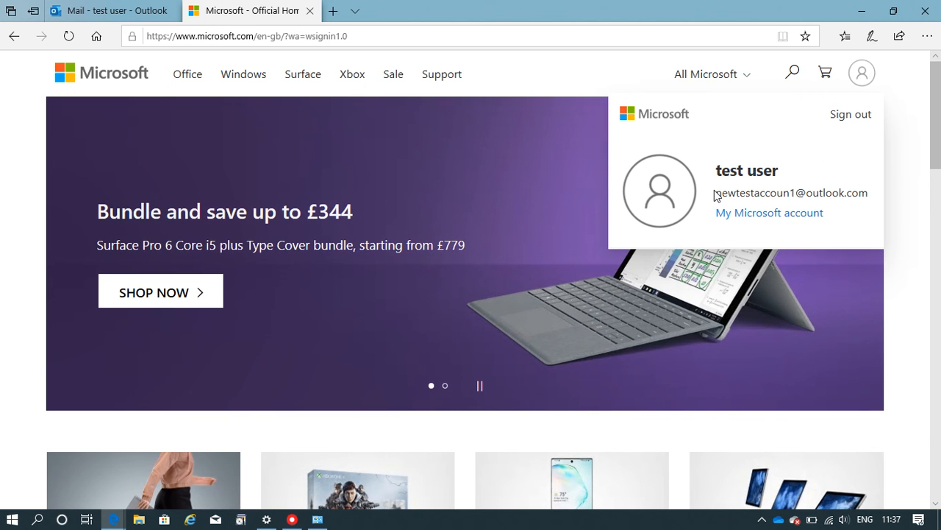
{"action": "left_click_drag", "start_coordinate": [717, 193], "coordinate": [867, 204]}
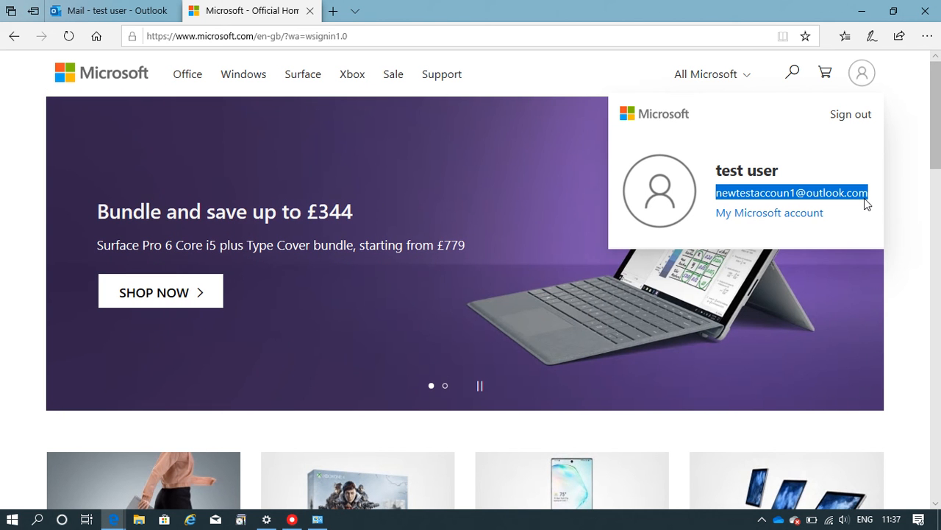
{"action": "left_click", "coordinate": [717, 1]}
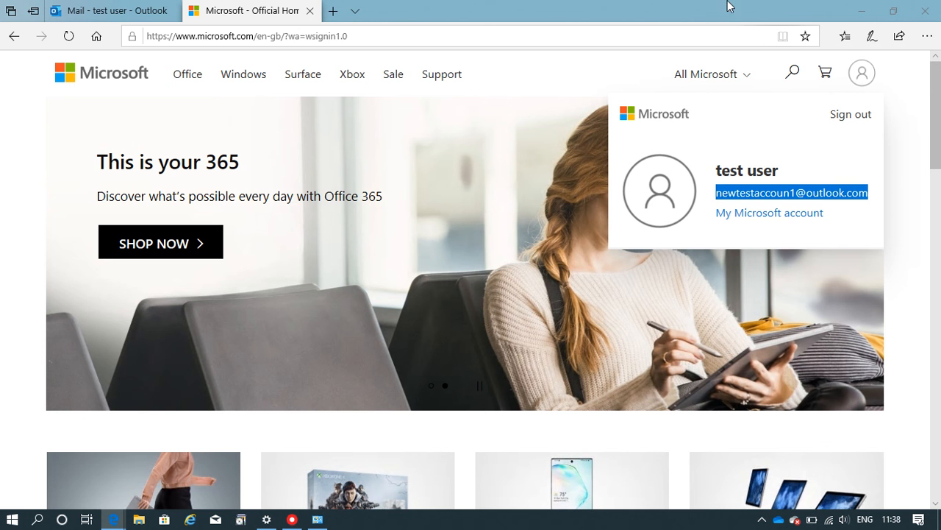
- Return Edge to the Outlook Mail tab, then minimize it to the desktop
{"action": "left_click", "coordinate": [99, 8]}
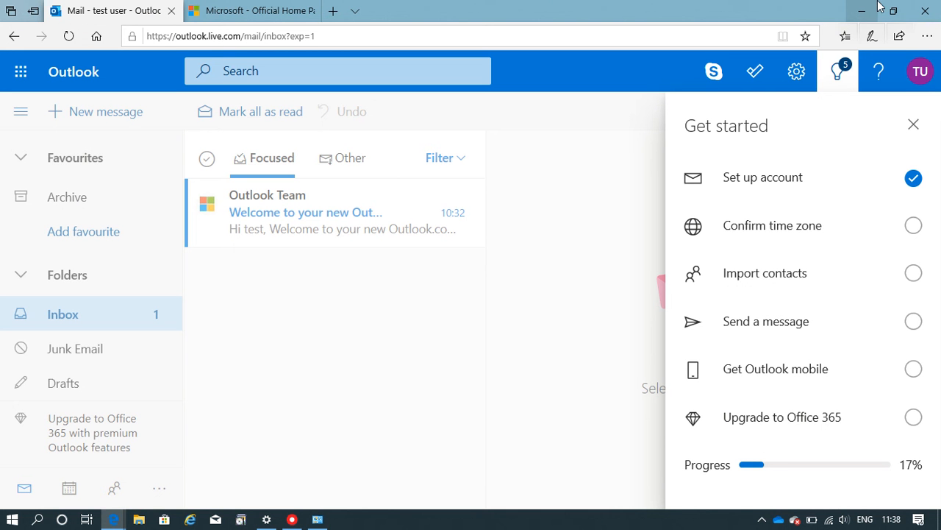
{"action": "left_click", "coordinate": [857, 8]}
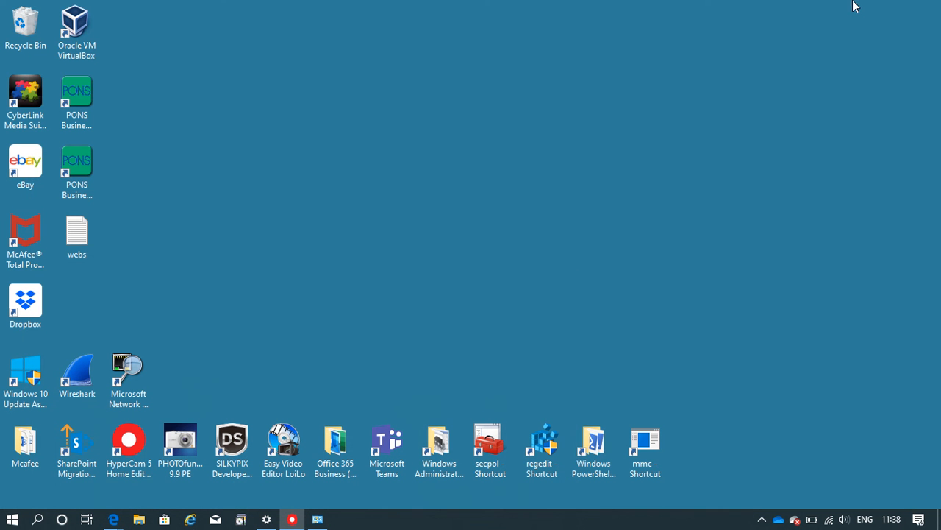